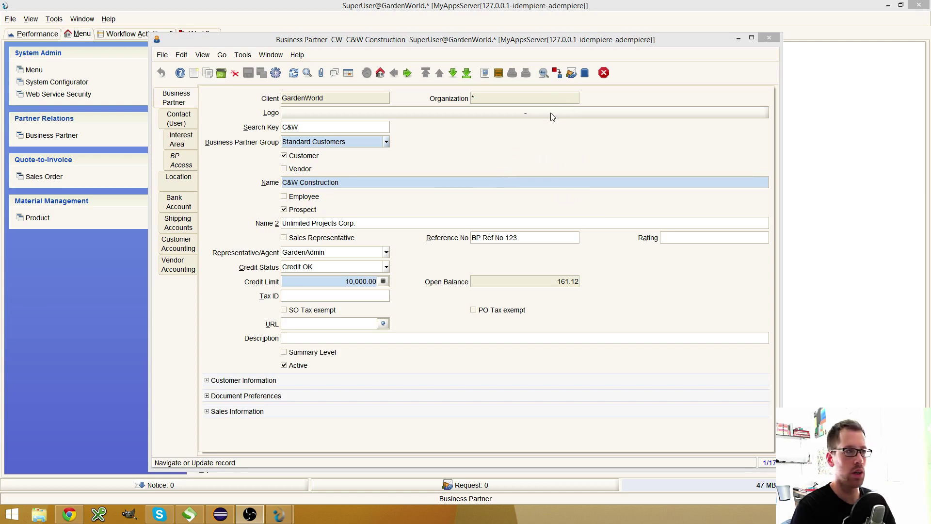
# Show the Zoom Across list of records related to business partner C&W Construction.
pyautogui.click(543, 76)
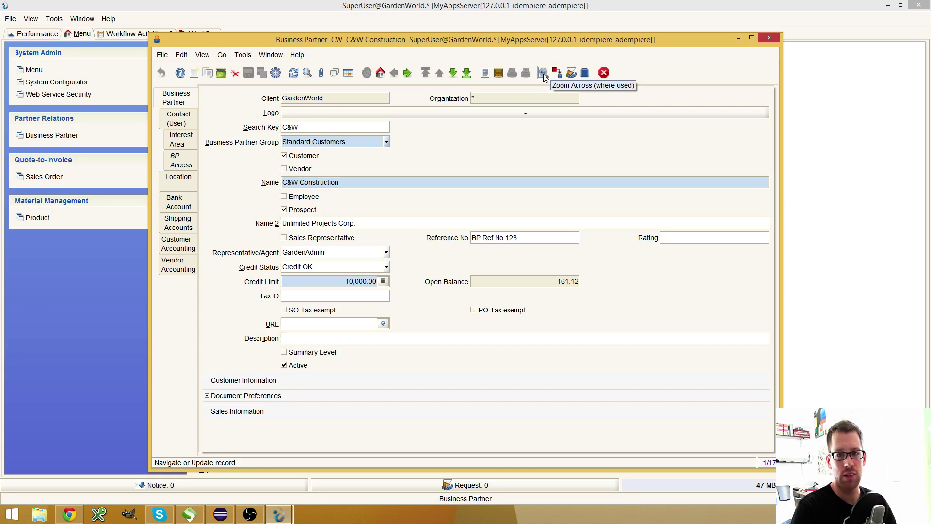
pyautogui.click(544, 75)
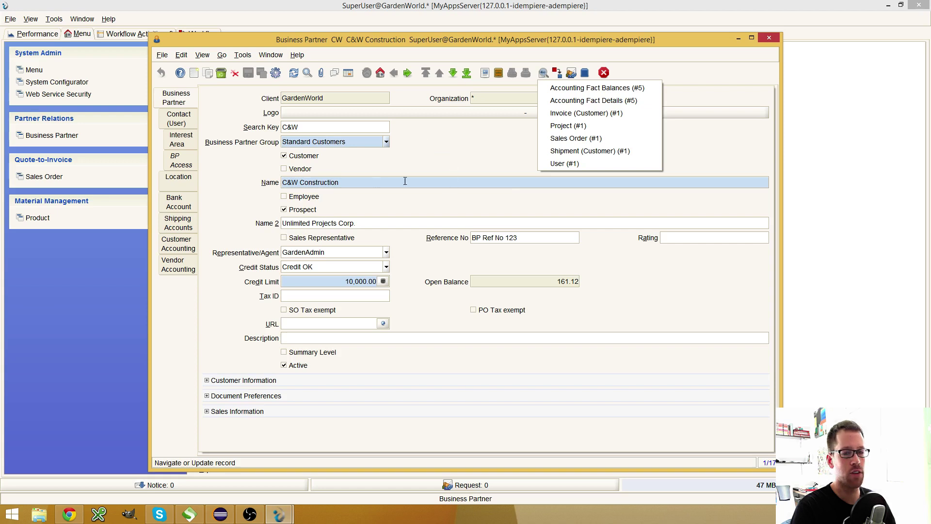
pyautogui.click(577, 139)
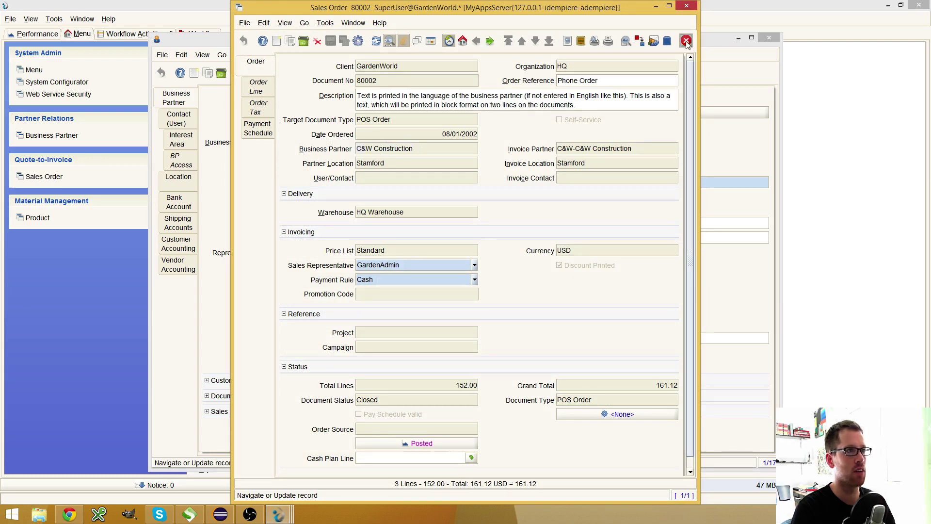
pyautogui.click(626, 42)
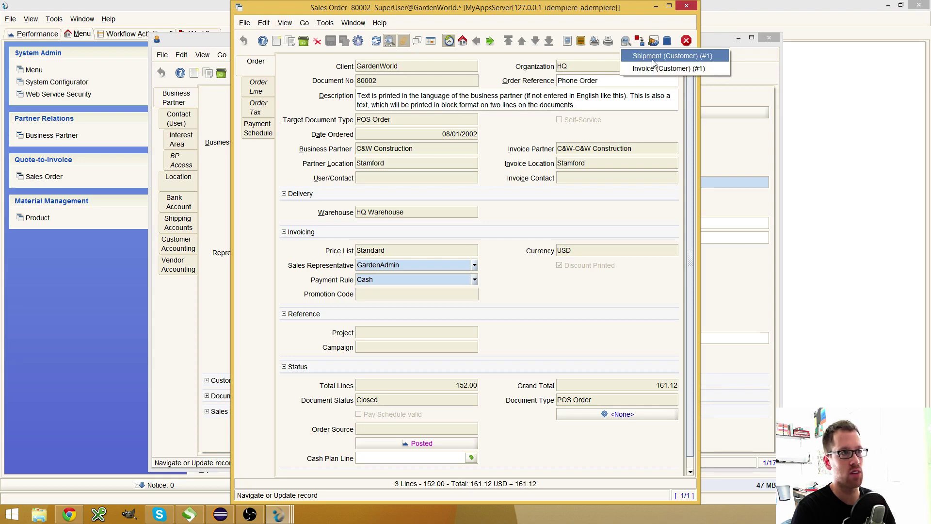
pyautogui.click(687, 41)
pyautogui.click(544, 73)
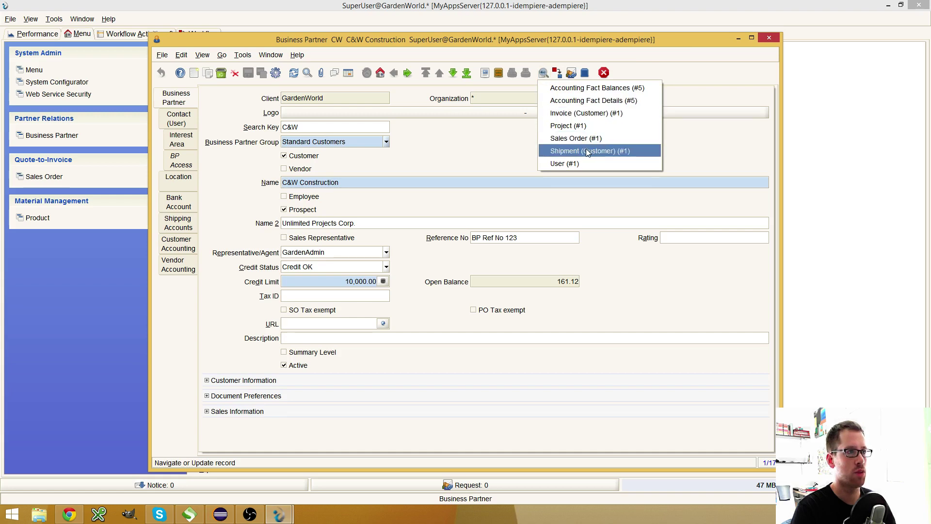
# Zoom to the related User (#1) record, close it, and check the partner's Contact (User) tab.
pyautogui.click(564, 164)
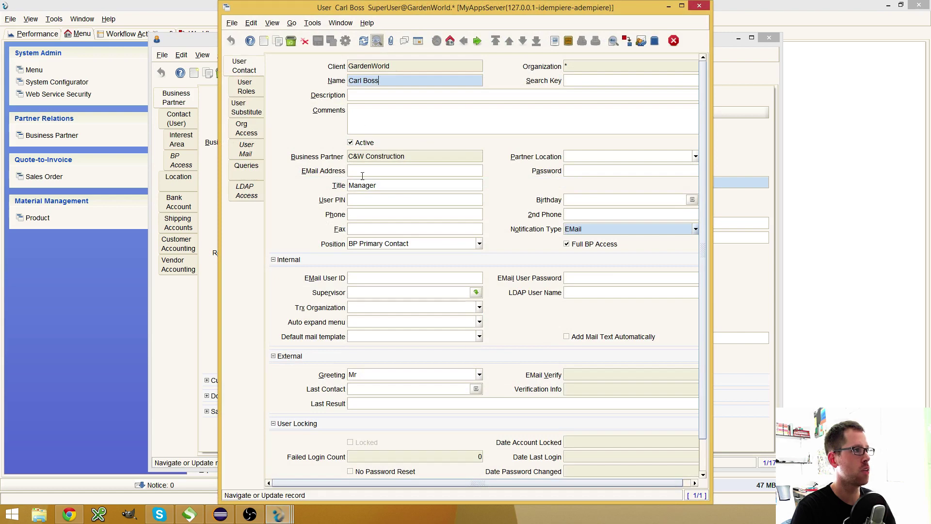
pyautogui.click(674, 41)
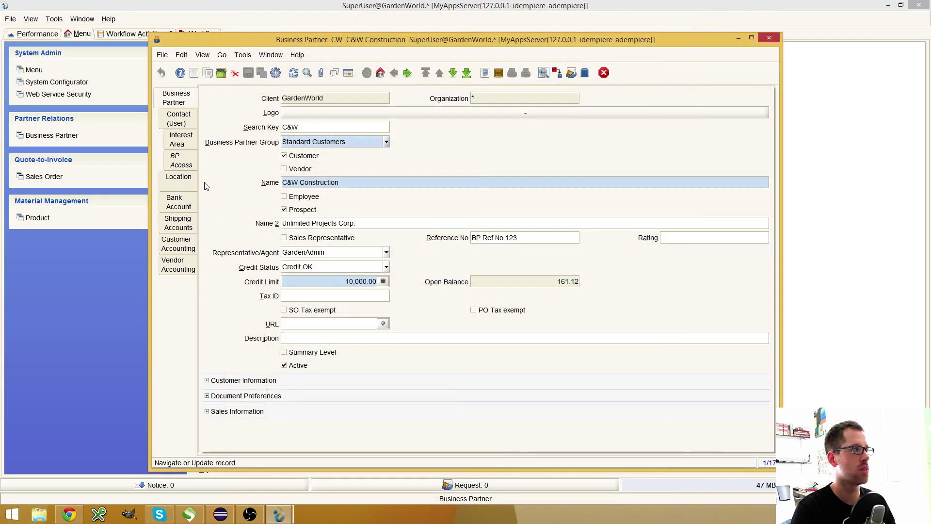
pyautogui.click(175, 122)
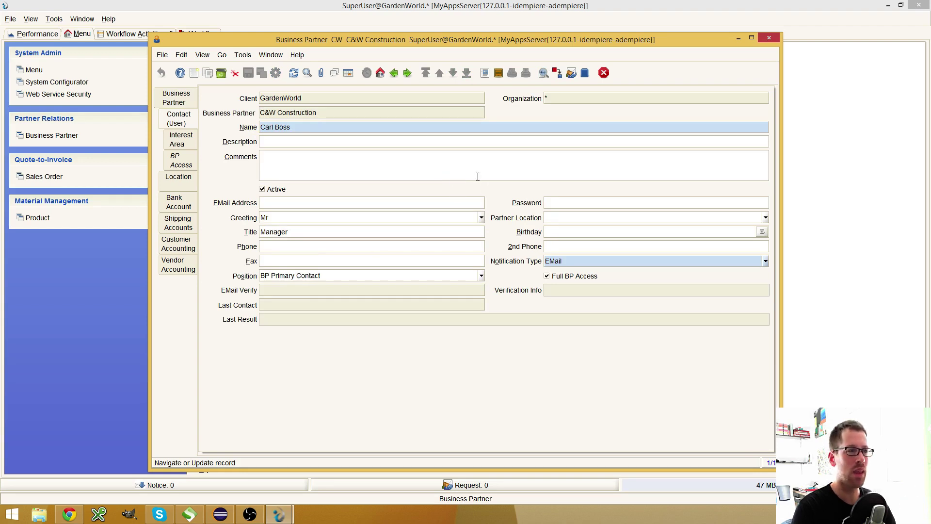
pyautogui.click(191, 104)
# Dismiss the related-records list, close the Business Partner window, and switch to Eclipse.
pyautogui.click(543, 76)
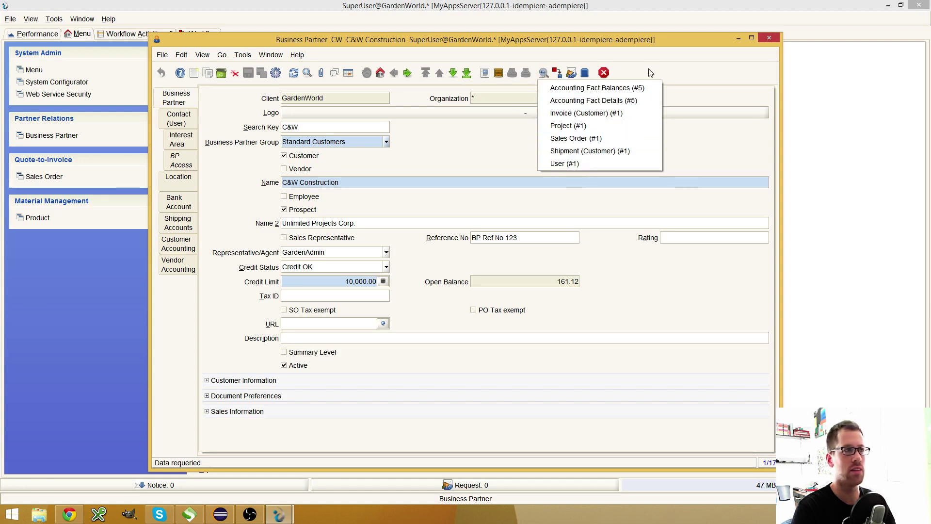
pyautogui.click(619, 78)
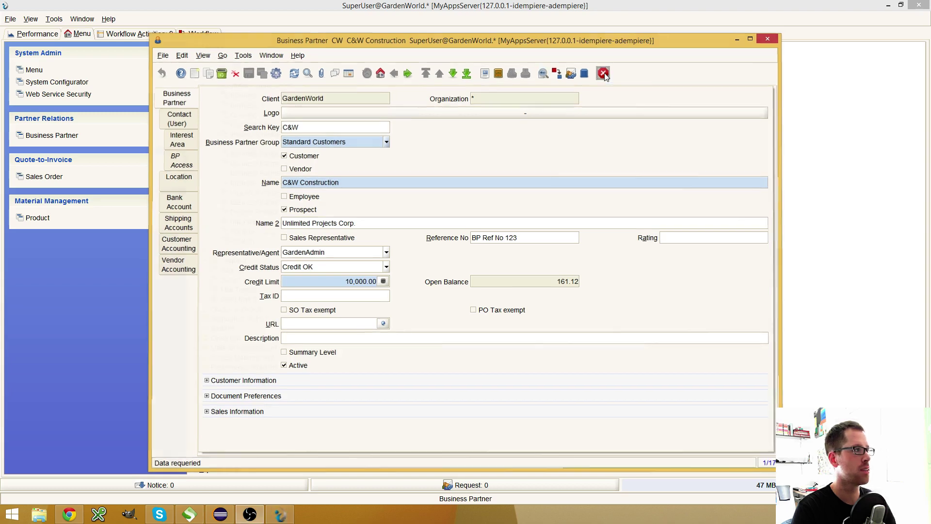
pyautogui.click(604, 72)
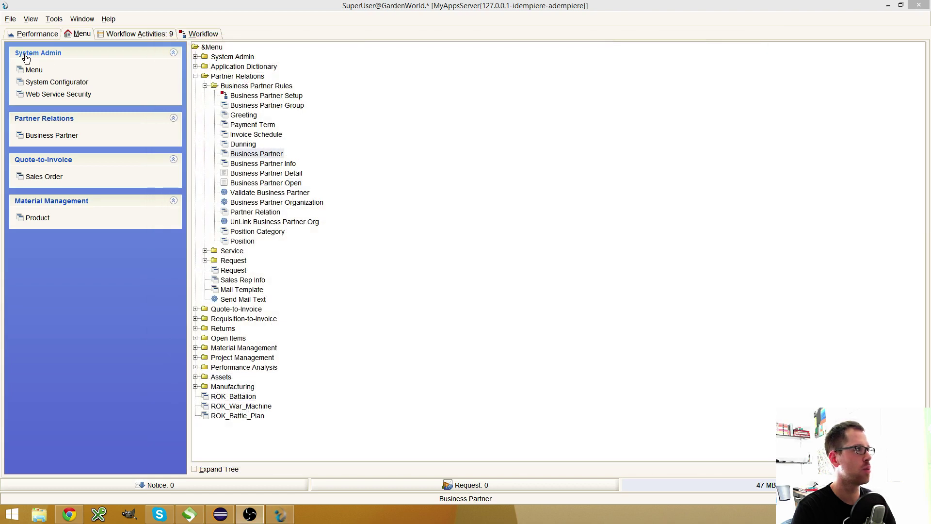
pyautogui.click(221, 514)
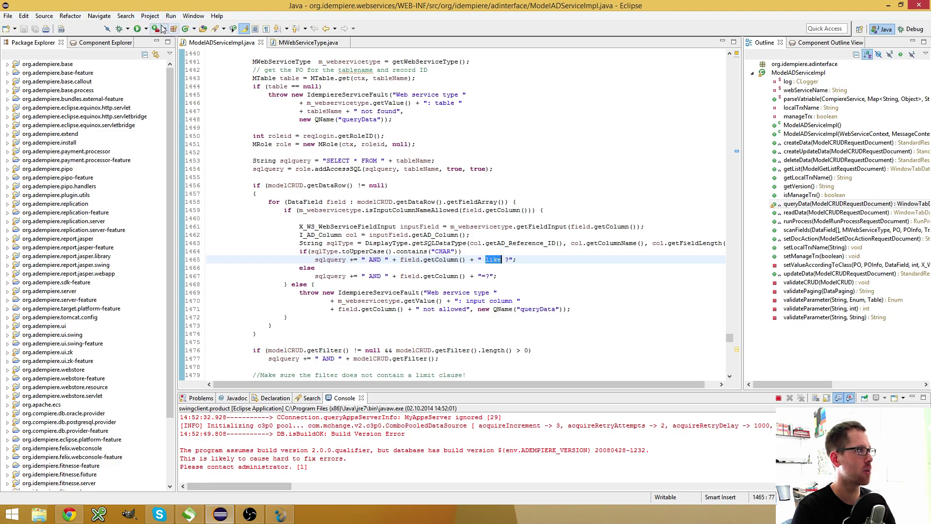
# Launch swingclient.product from Eclipse, log in with the System client, and maximize the window.
pyautogui.click(146, 29)
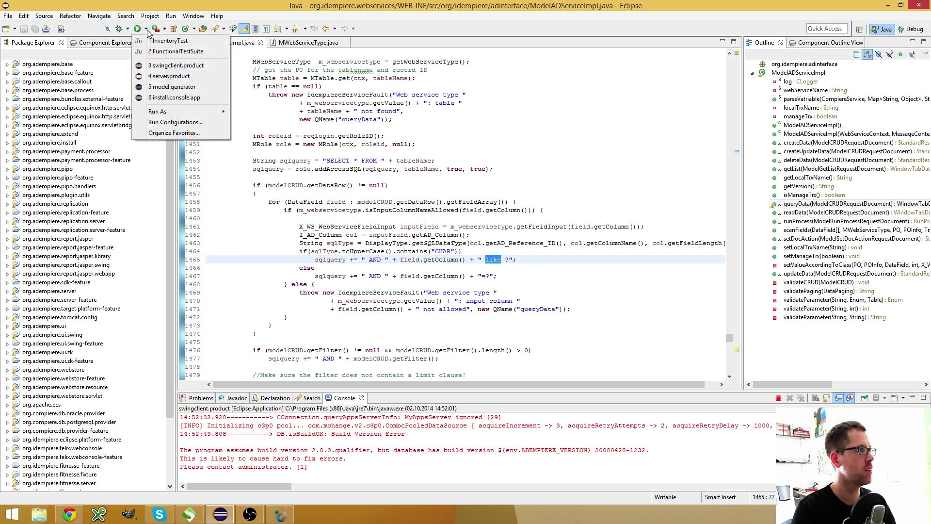
pyautogui.click(165, 65)
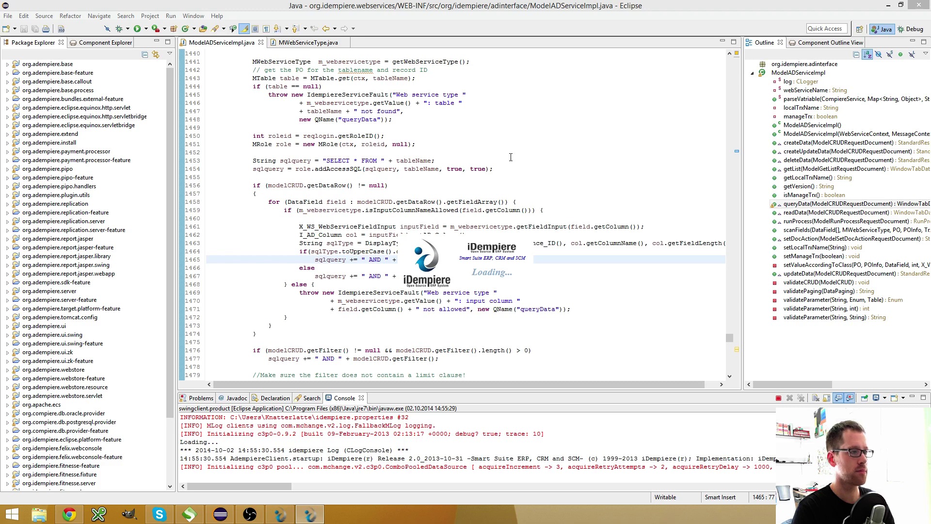
pyautogui.click(587, 314)
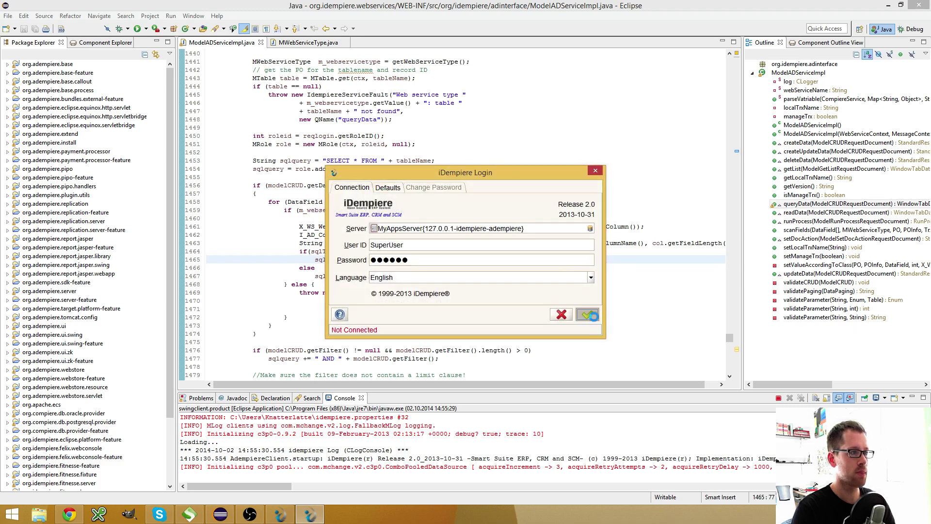
pyautogui.click(591, 207)
pyautogui.click(582, 231)
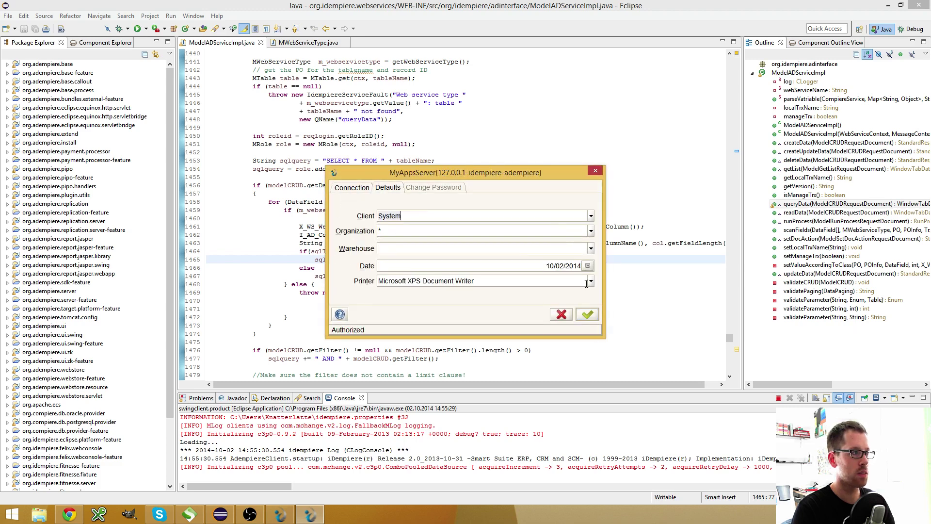
pyautogui.click(587, 315)
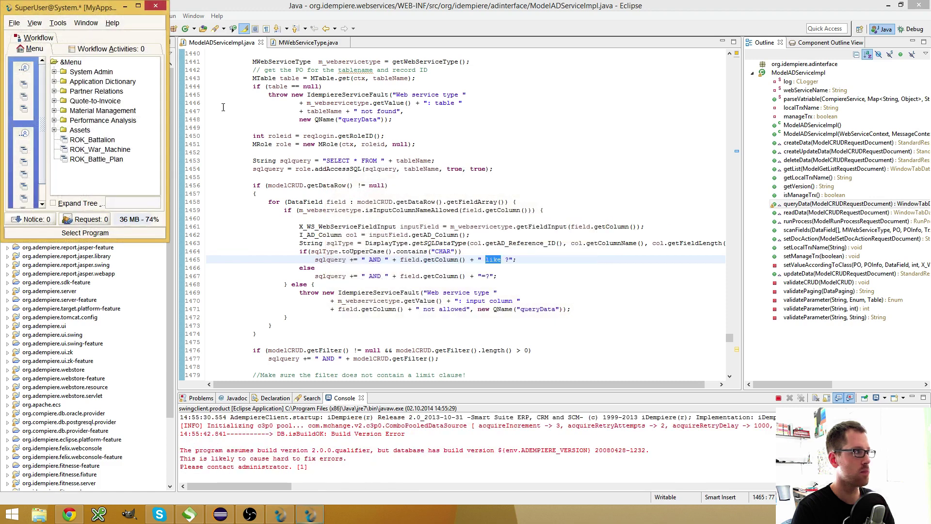
pyautogui.click(140, 7)
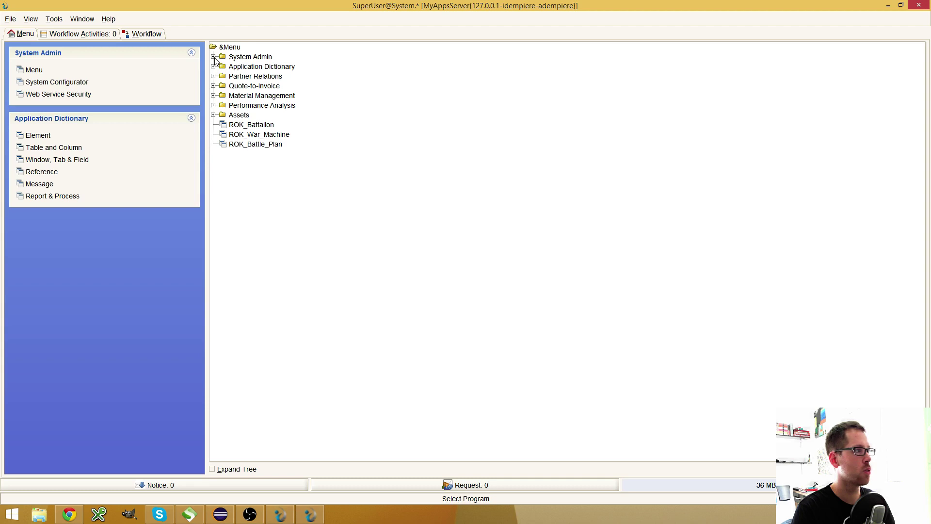
# Open System Admin > Relation Type and enlarge the window.
pyautogui.click(214, 57)
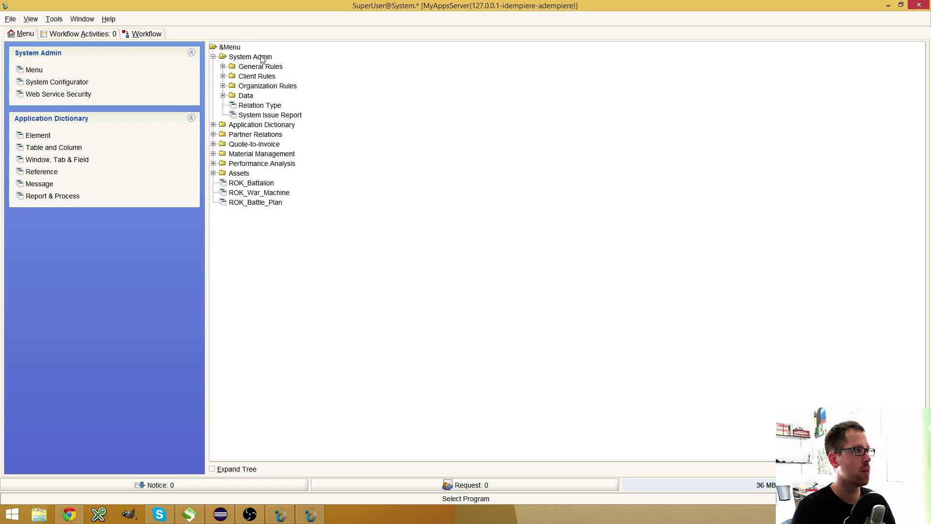
pyautogui.click(265, 107)
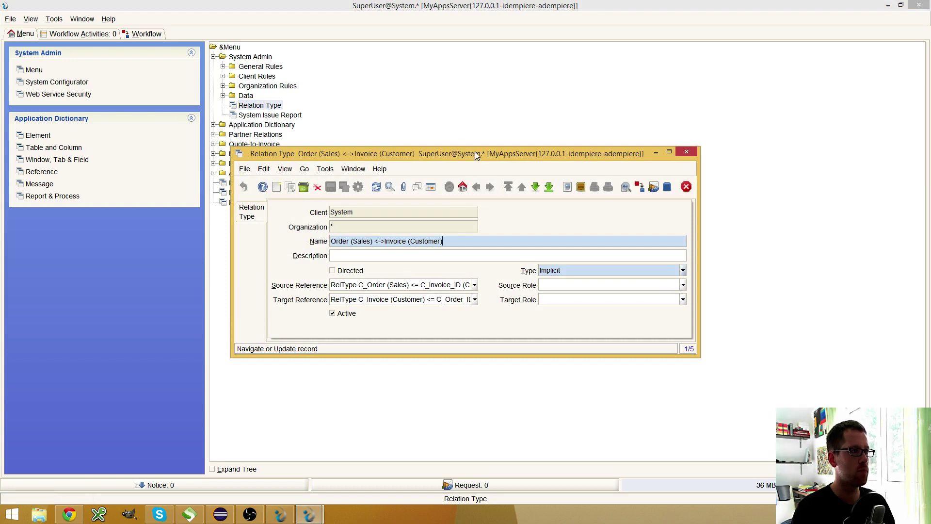
pyautogui.moveTo(477, 153); pyautogui.dragTo(438, 94)
pyautogui.moveTo(662, 299); pyautogui.dragTo(786, 395)
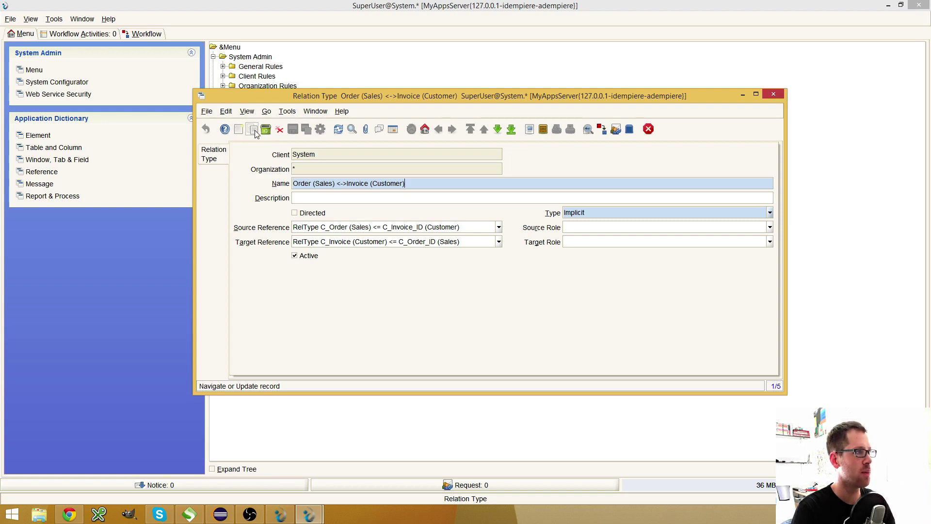
# Create and save a new Implicit relation type named 'C_BPartner <-> I_BPartner' with organization *.
pyautogui.click(240, 130)
pyautogui.click(351, 183)
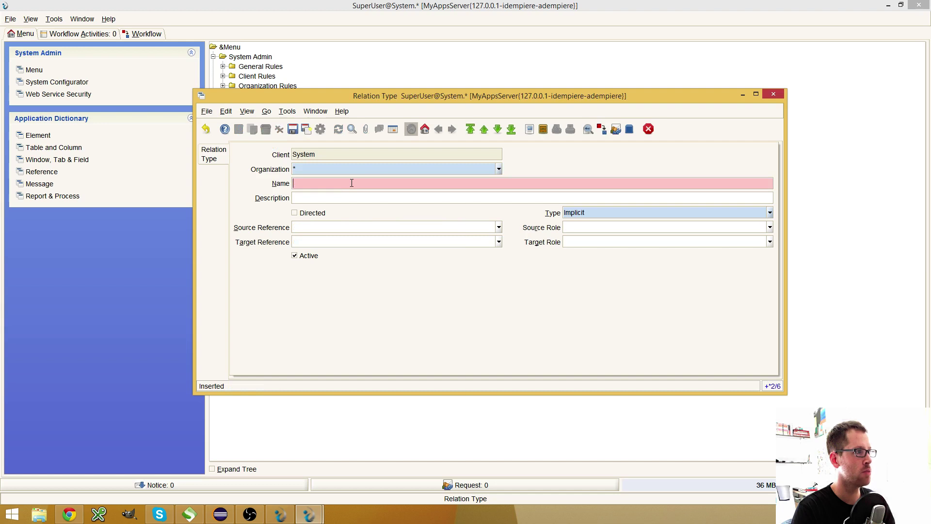
pyautogui.click(499, 168)
pyautogui.click(499, 169)
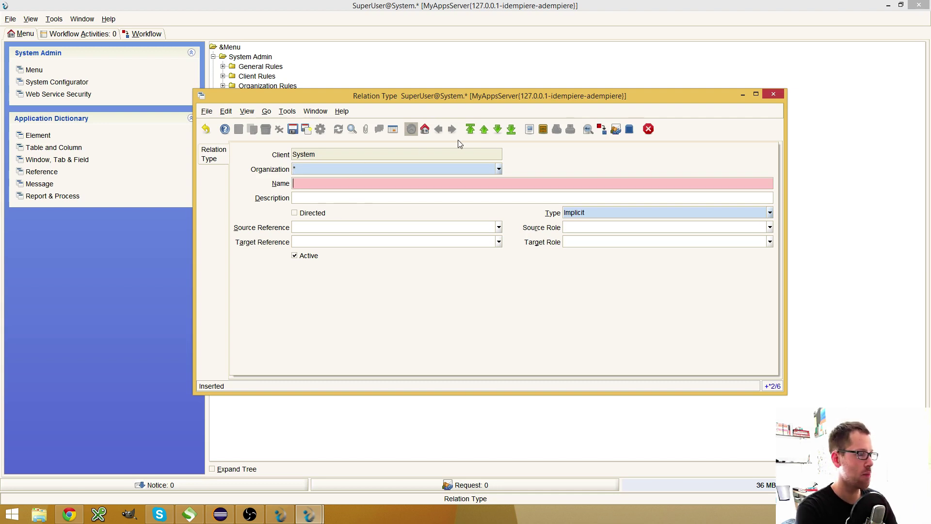
pyautogui.write('C BPartner <-')
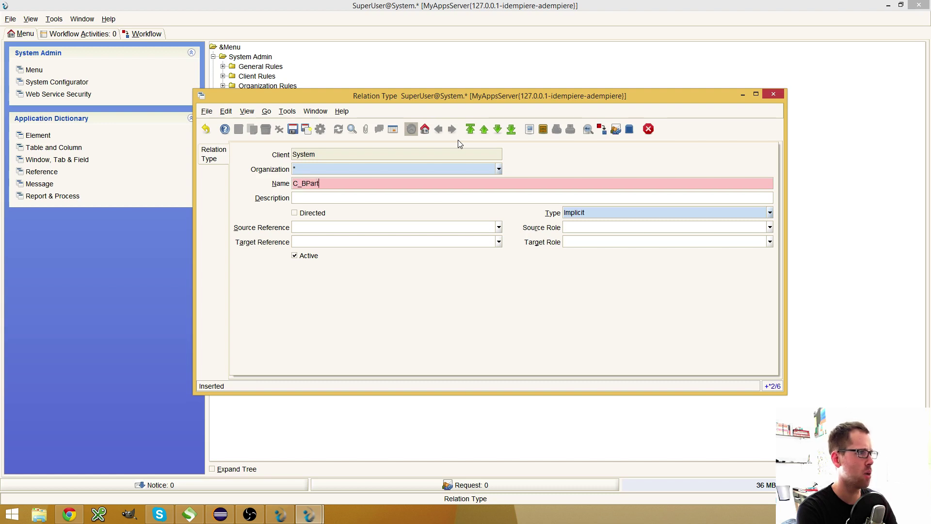
pyautogui.write('> I_B')
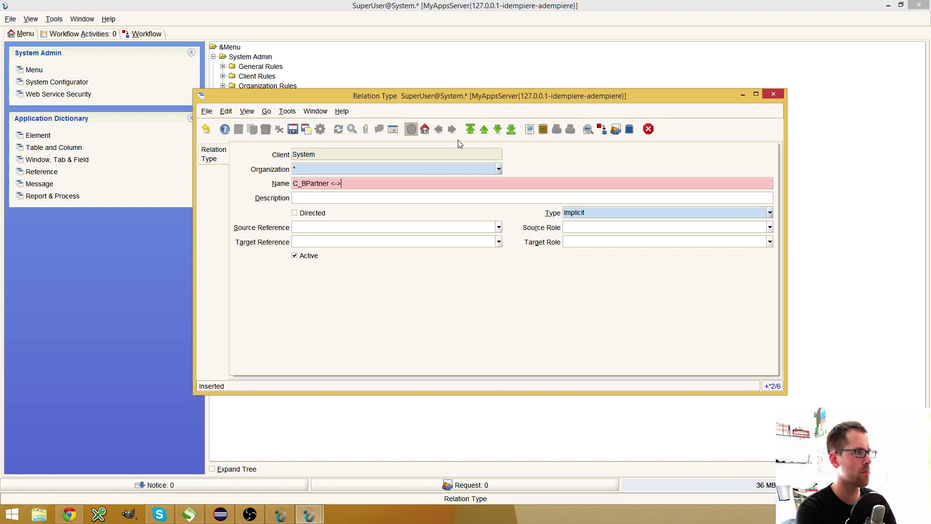
pyautogui.write('Partner')
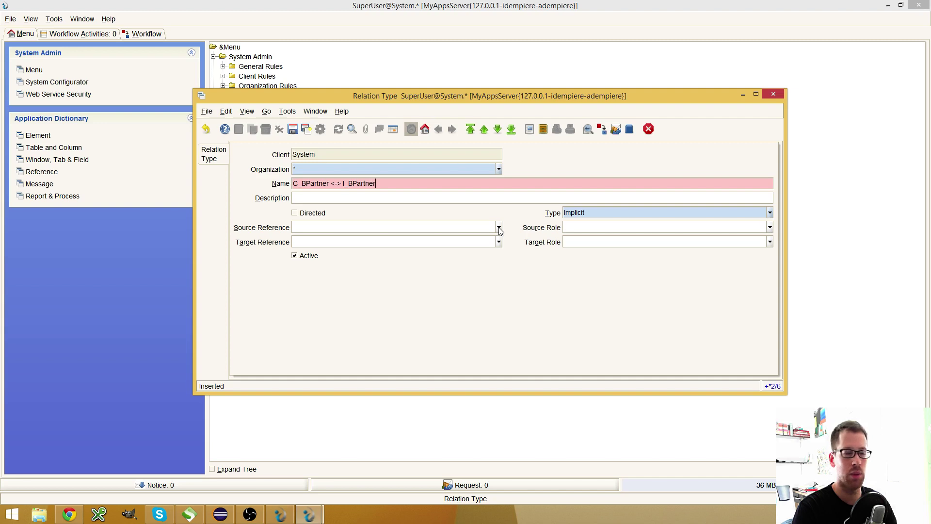
pyautogui.click(480, 195)
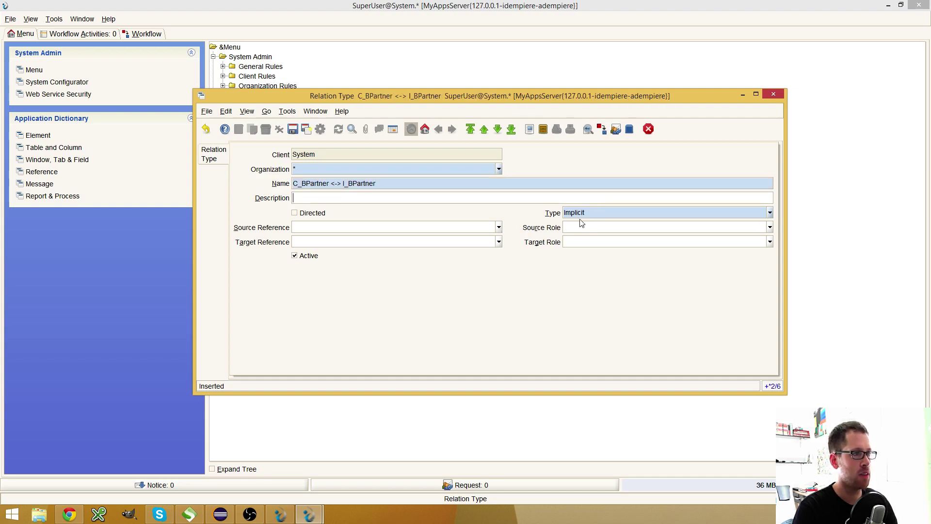
pyautogui.click(292, 129)
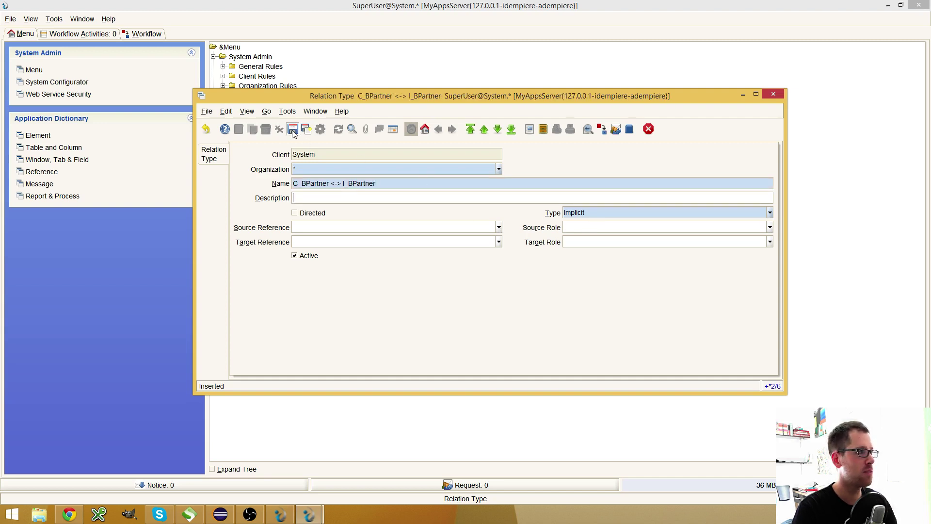
# Zoom into the source Reference and save a new 'C_BPartner zoom' reference using Table Validation.
pyautogui.rightClick(411, 228)
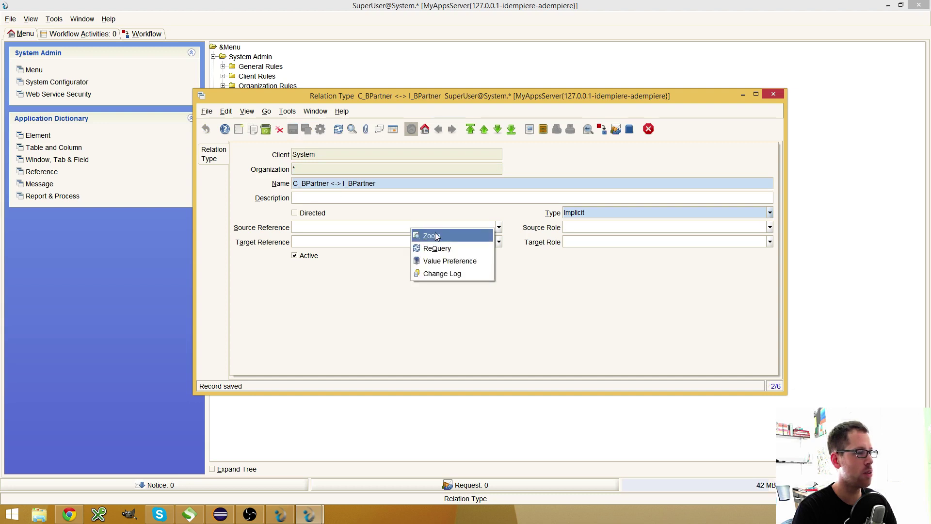
pyautogui.click(436, 235)
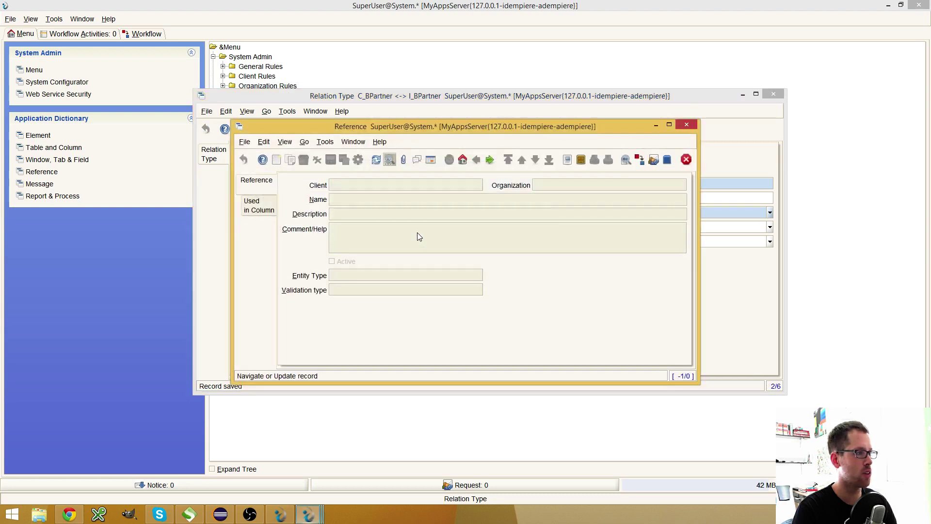
pyautogui.click(276, 160)
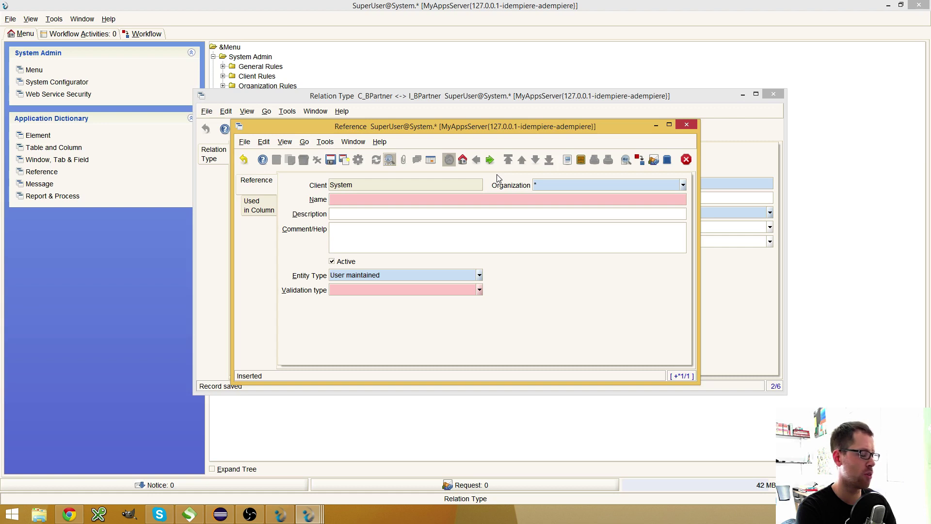
pyautogui.write('C_BPartner zoom')
pyautogui.press('Tab')
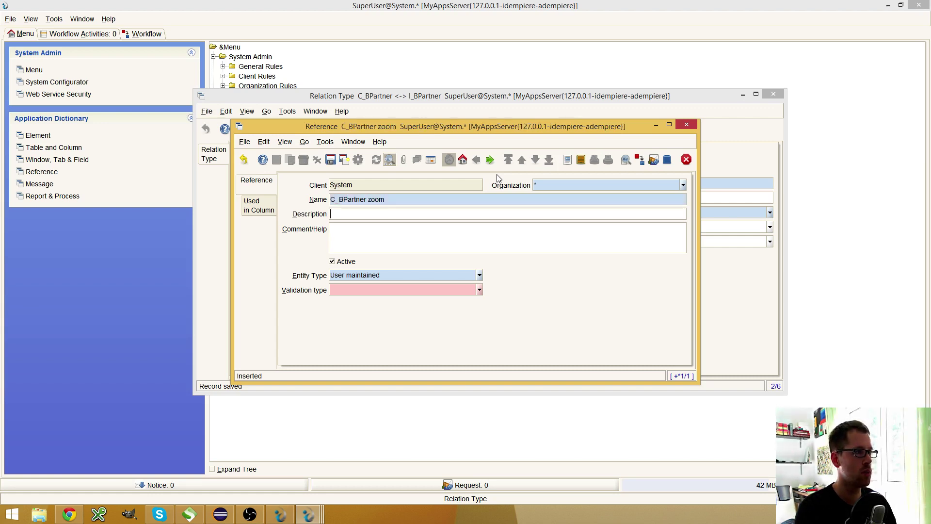
pyautogui.click(412, 290)
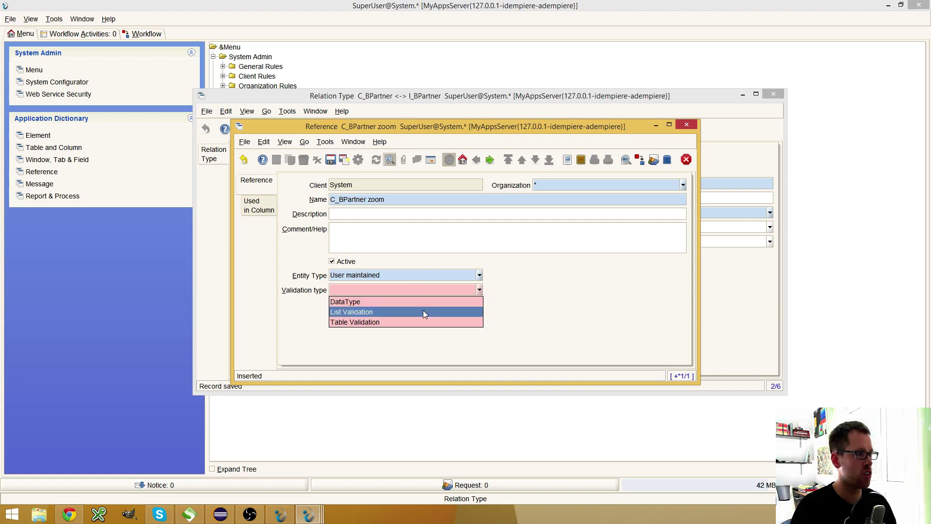
pyautogui.click(415, 322)
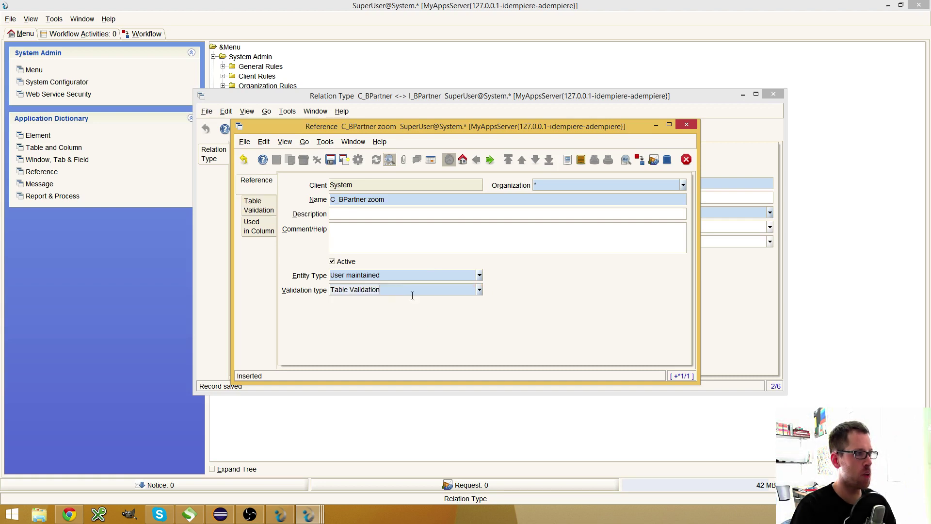
pyautogui.click(334, 163)
# Add a table validation: table C_BPartner_Business Partner, key C_BPartner_ID, display Value.
pyautogui.click(259, 210)
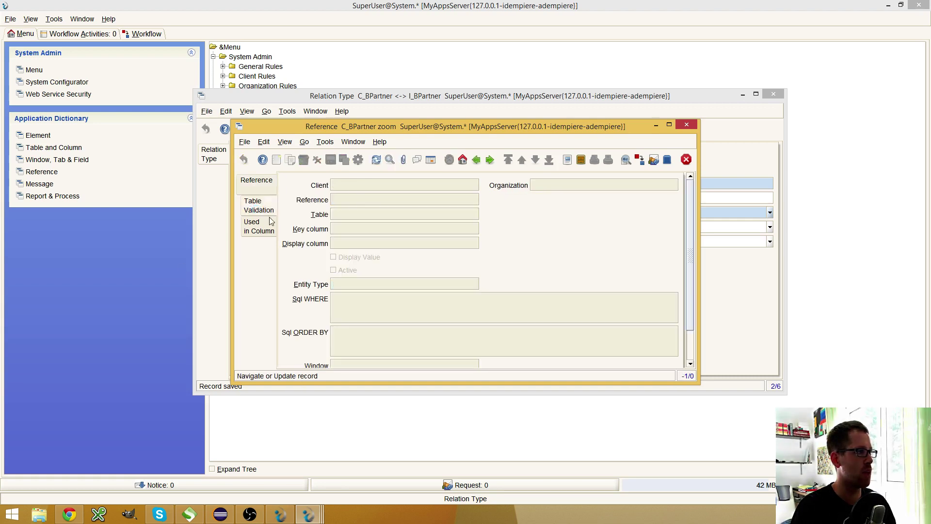
pyautogui.click(276, 160)
pyautogui.click(355, 214)
pyautogui.write('C_BPart')
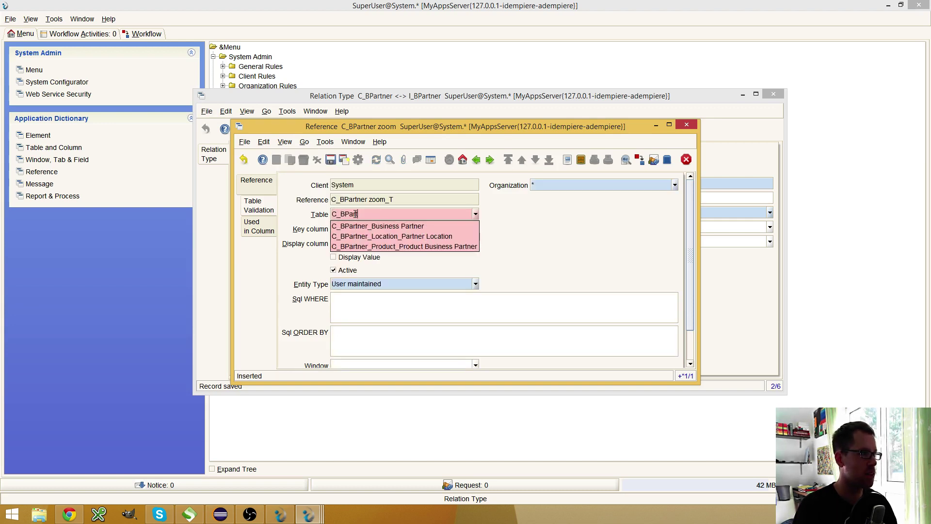
pyautogui.click(402, 226)
pyautogui.click(380, 229)
pyautogui.write('C_BPartn')
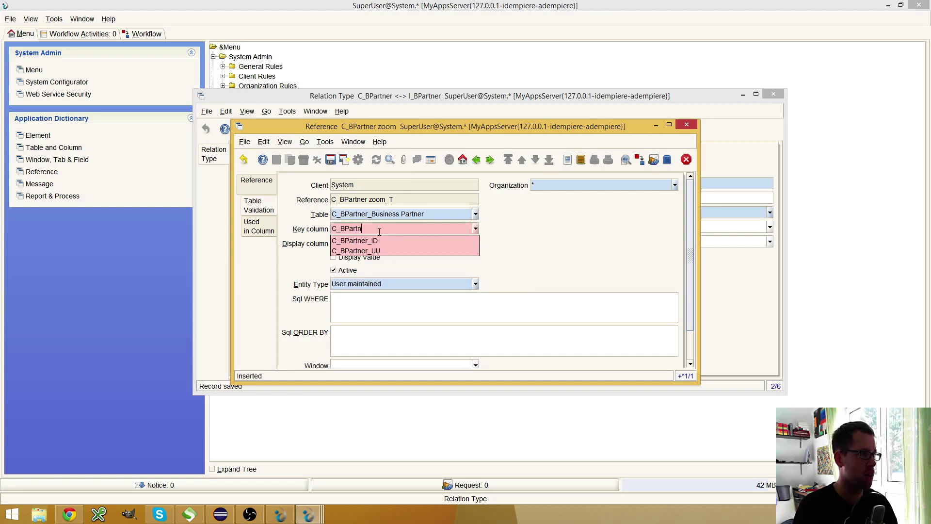
pyautogui.click(378, 241)
pyautogui.click(360, 243)
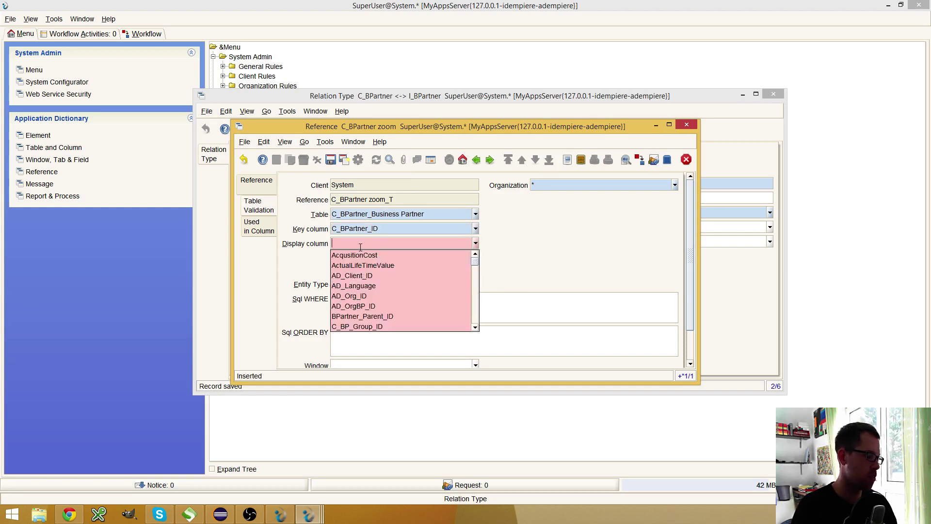
pyautogui.write('Val')
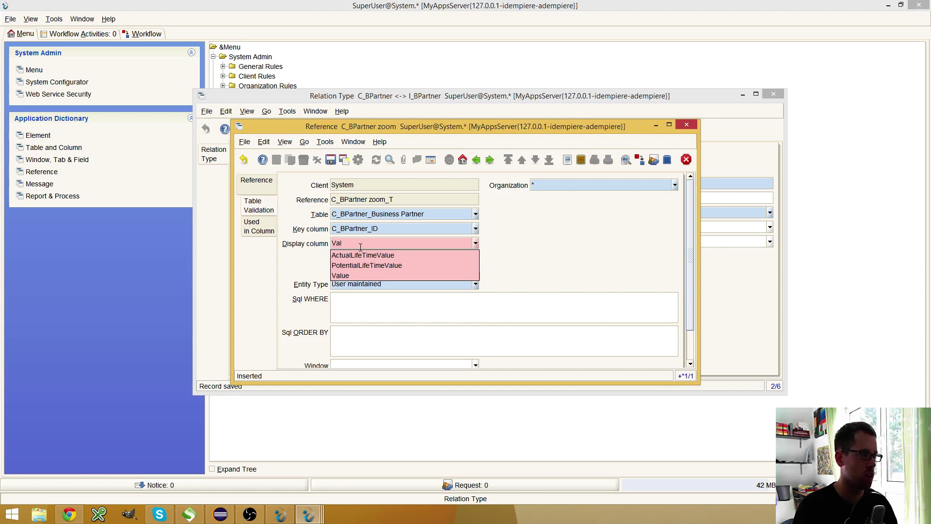
pyautogui.click(371, 275)
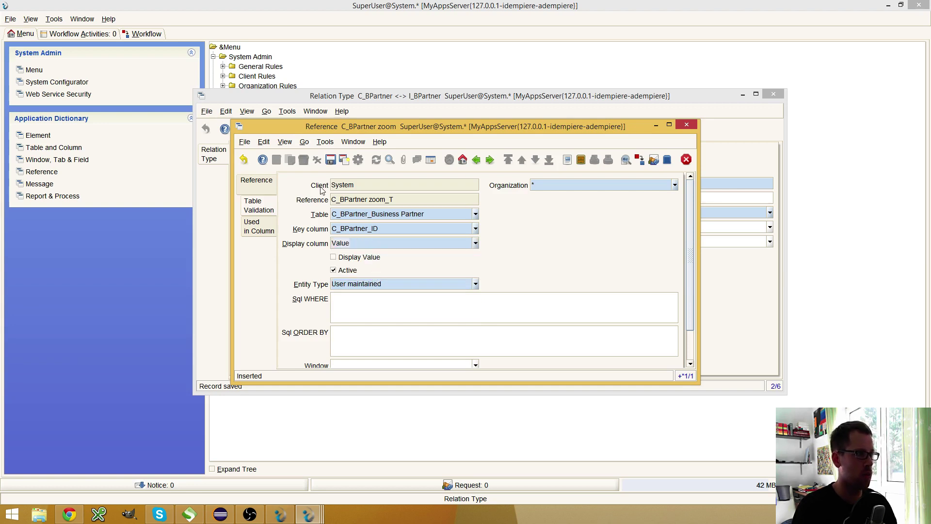
pyautogui.click(331, 160)
pyautogui.click(380, 310)
pyautogui.write('C_BPartner.C_BPartner_ID=@')
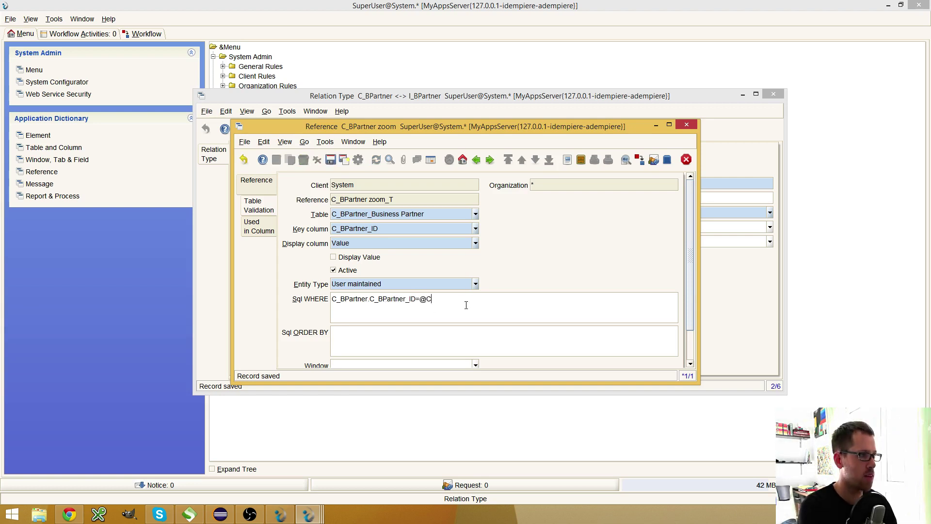
pyautogui.write('C_BPartner_ID@')
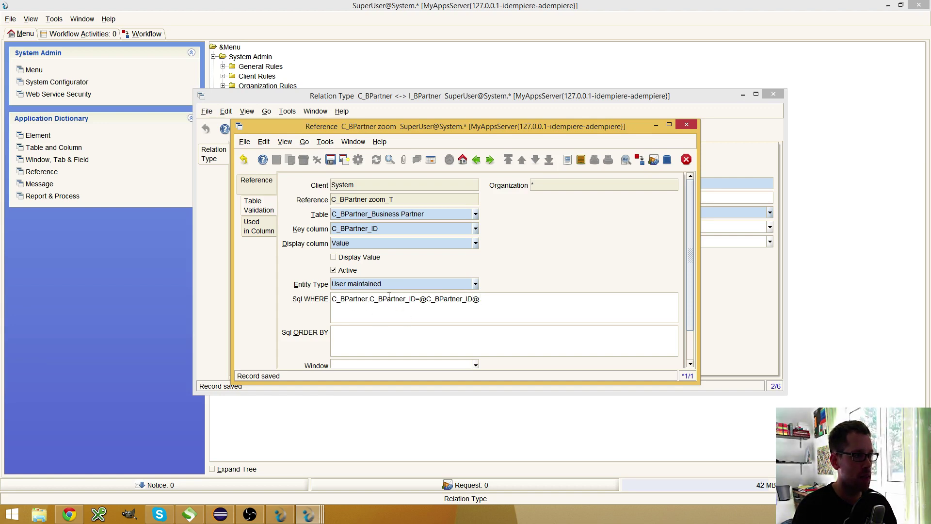
pyautogui.doubleClick(391, 298)
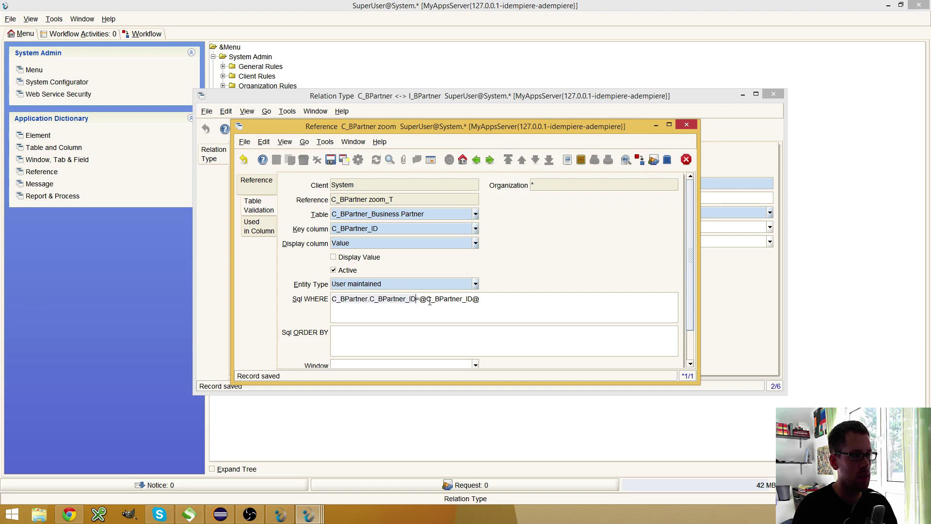
pyautogui.moveTo(422, 299); pyautogui.dragTo(492, 297)
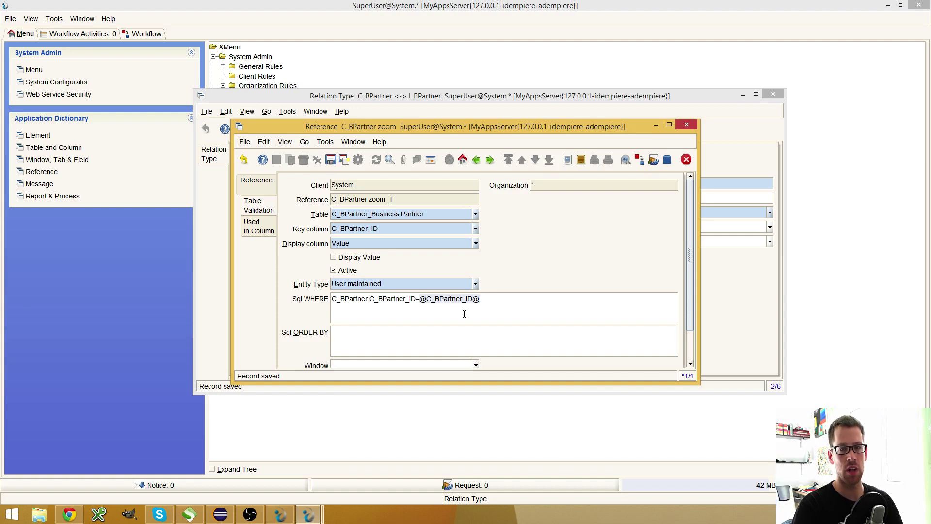
pyautogui.click(330, 159)
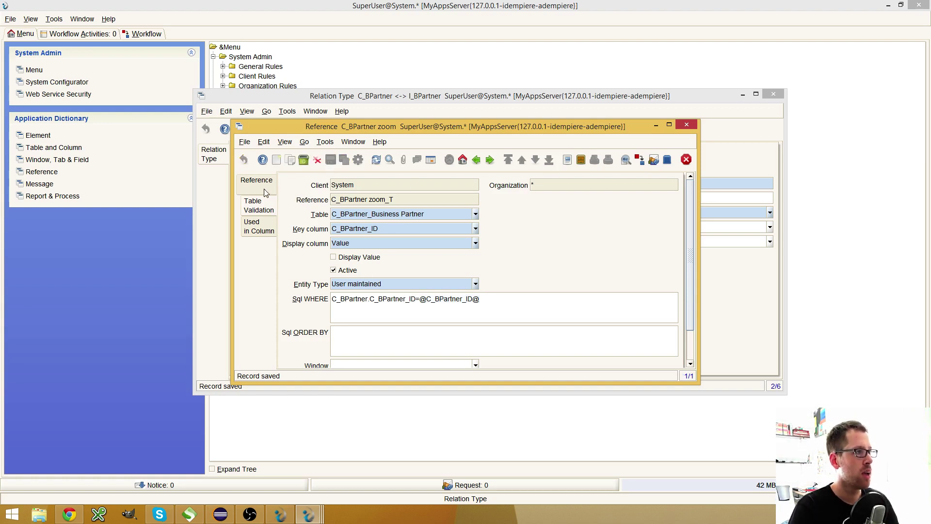
pyautogui.click(276, 160)
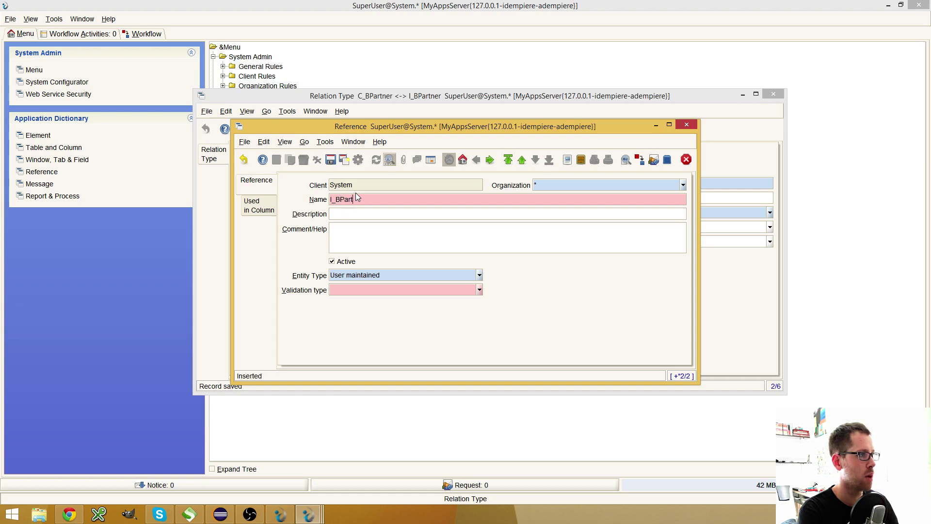
# Save a new 'I_BPartner zoom' reference using Table Validation.
pyautogui.write('I_BPartner zoom')
pyautogui.press('Tab')
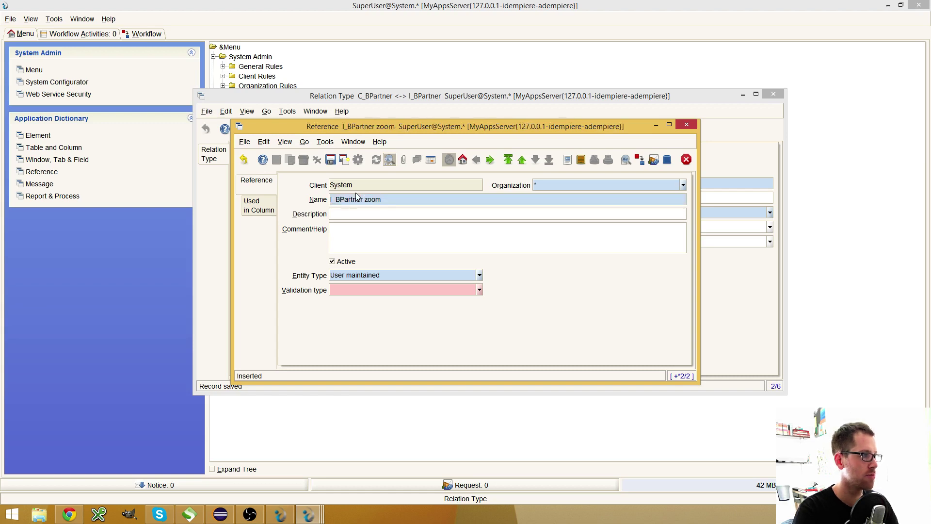
pyautogui.click(479, 290)
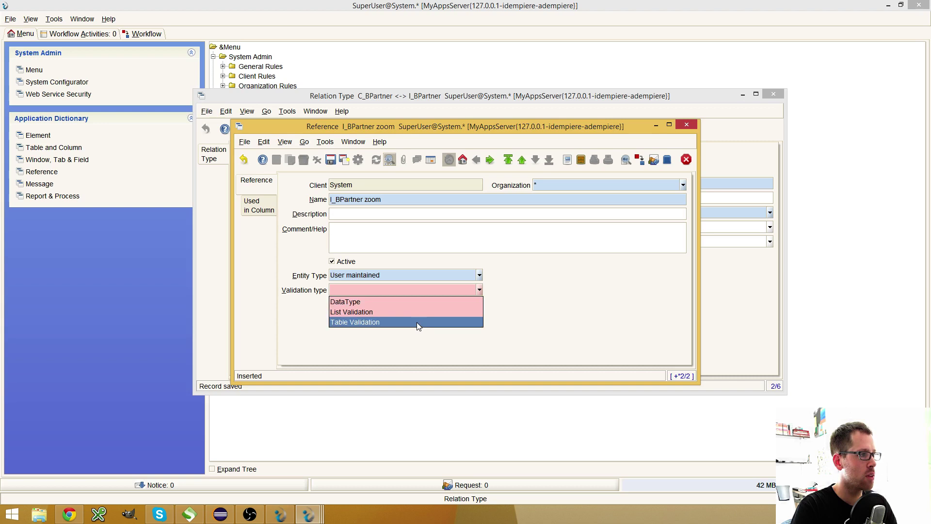
pyautogui.click(417, 322)
pyautogui.click(331, 160)
pyautogui.click(259, 205)
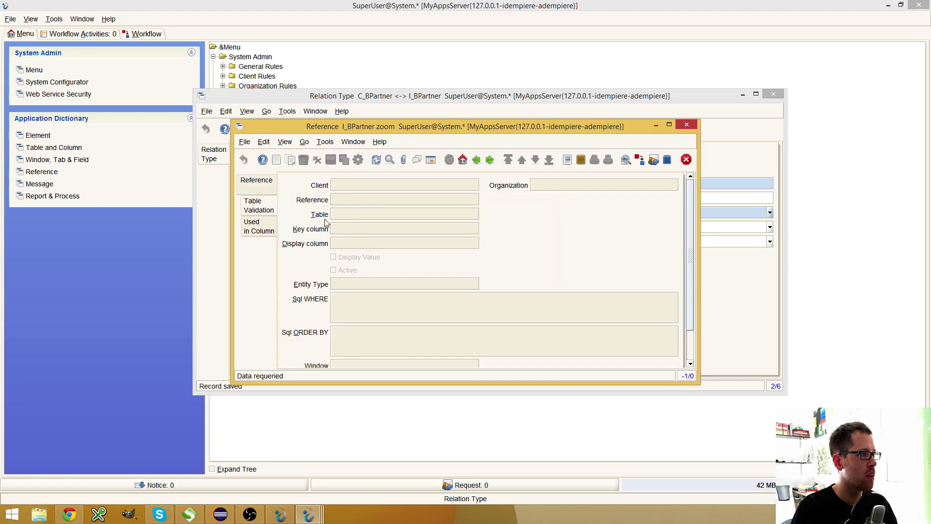
pyautogui.click(276, 161)
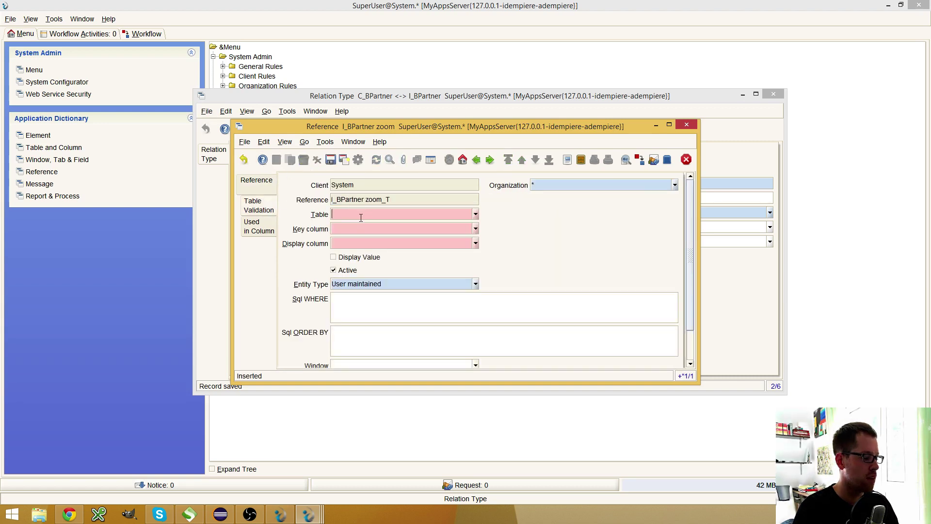
pyautogui.write('I_BP')
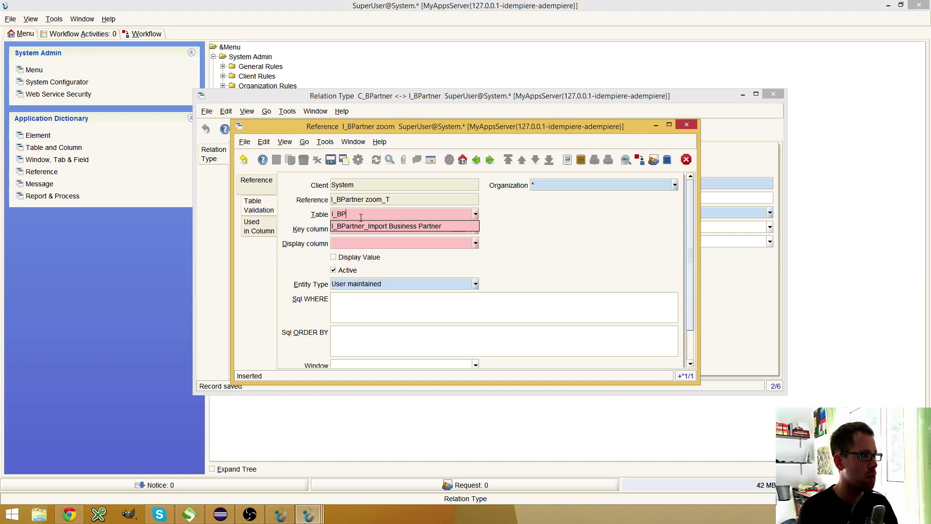
pyautogui.click(375, 226)
pyautogui.click(373, 229)
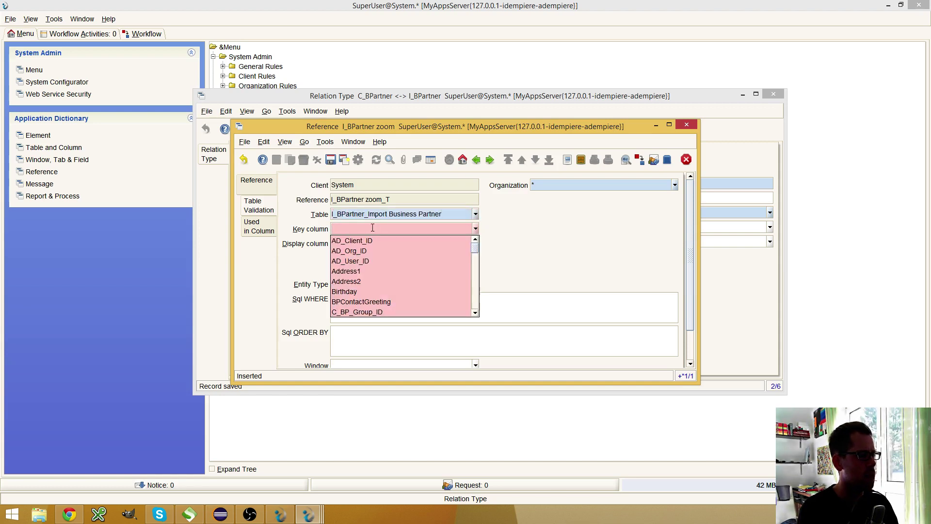
pyautogui.write('I_B')
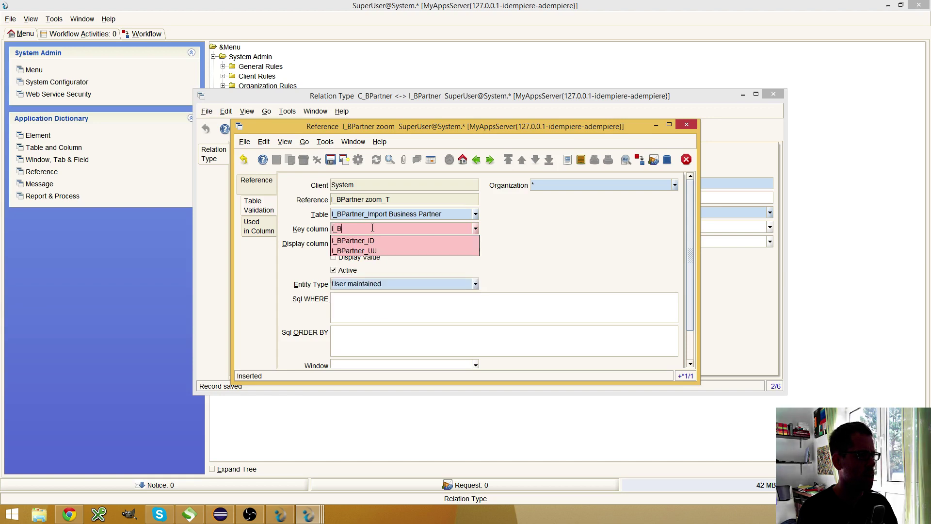
pyautogui.click(386, 241)
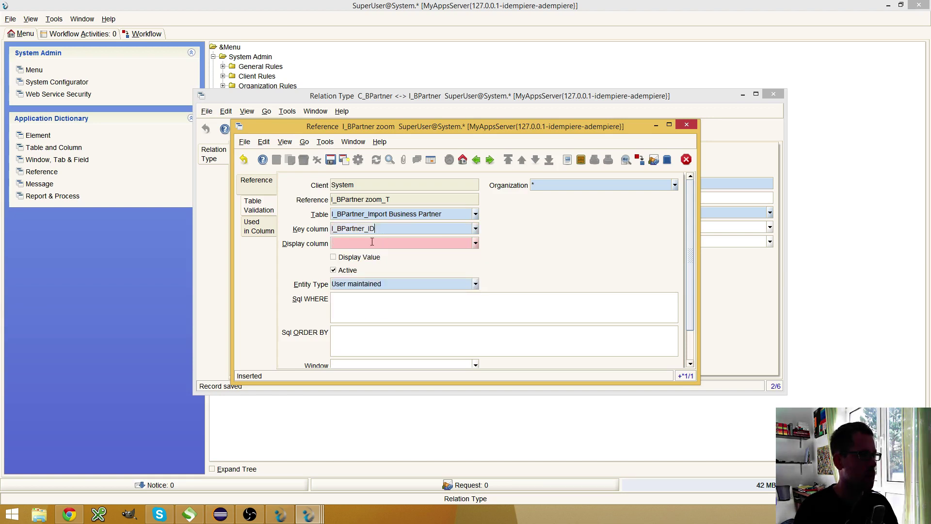
pyautogui.click(359, 242)
pyautogui.write('Na')
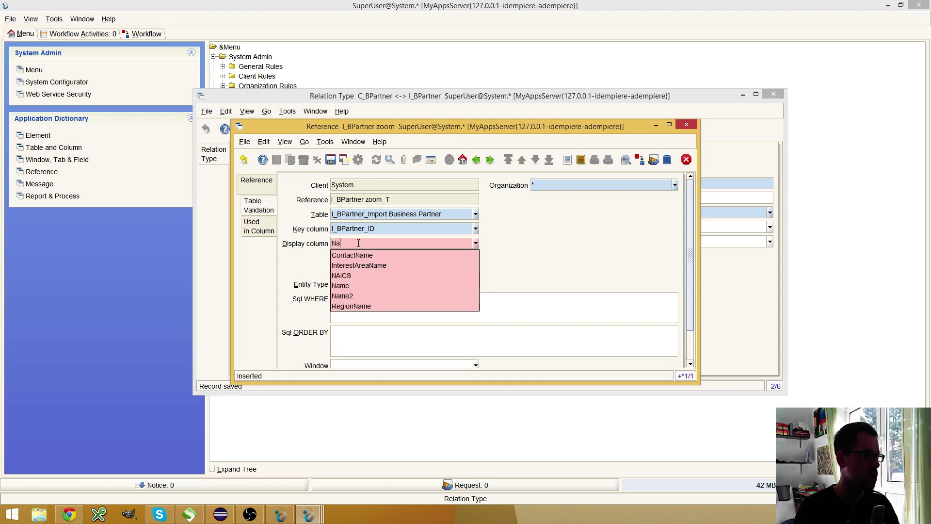
pyautogui.click(403, 286)
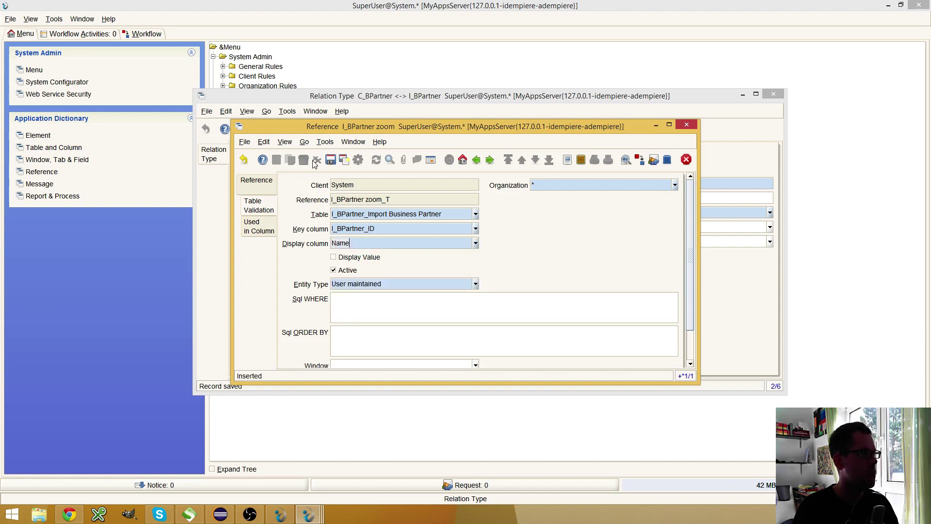
pyautogui.click(417, 306)
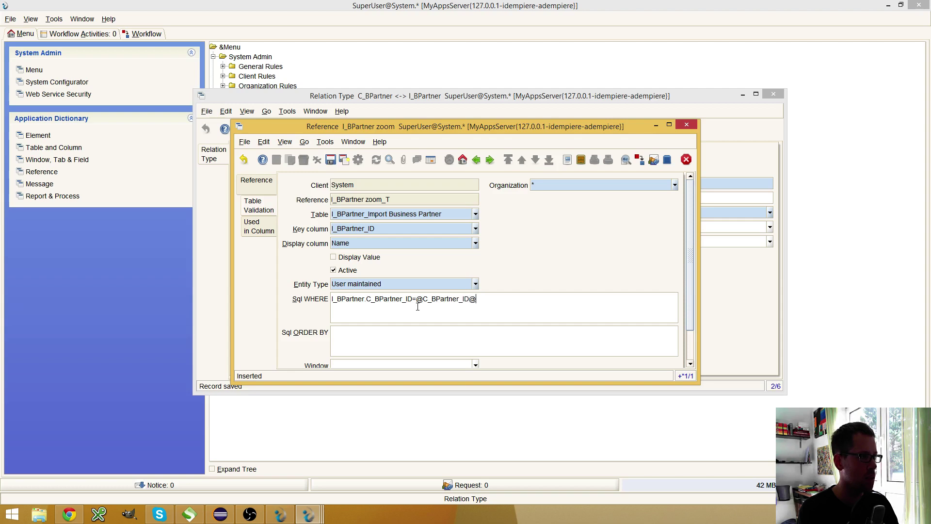
pyautogui.click(331, 160)
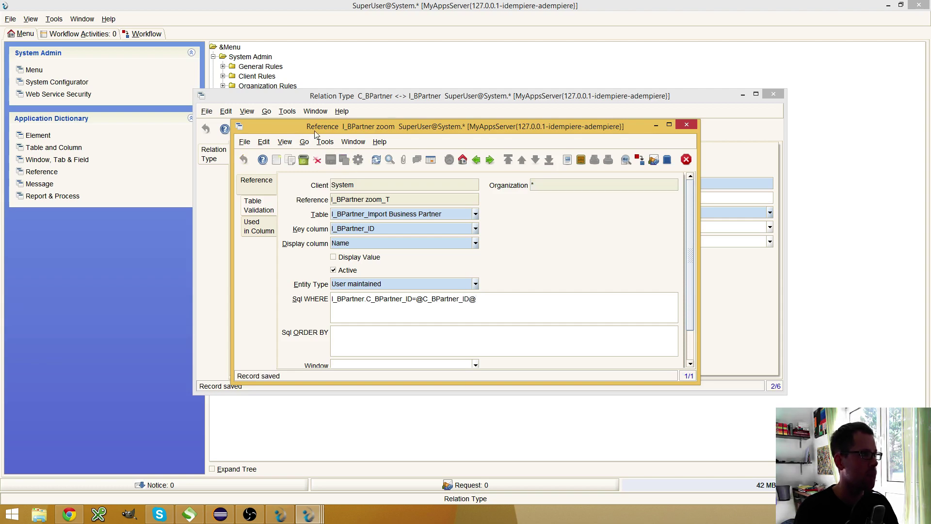
# Close the Reference window and set the relation type's Source Reference to 'C_BPartner zoom'.
pyautogui.click(687, 124)
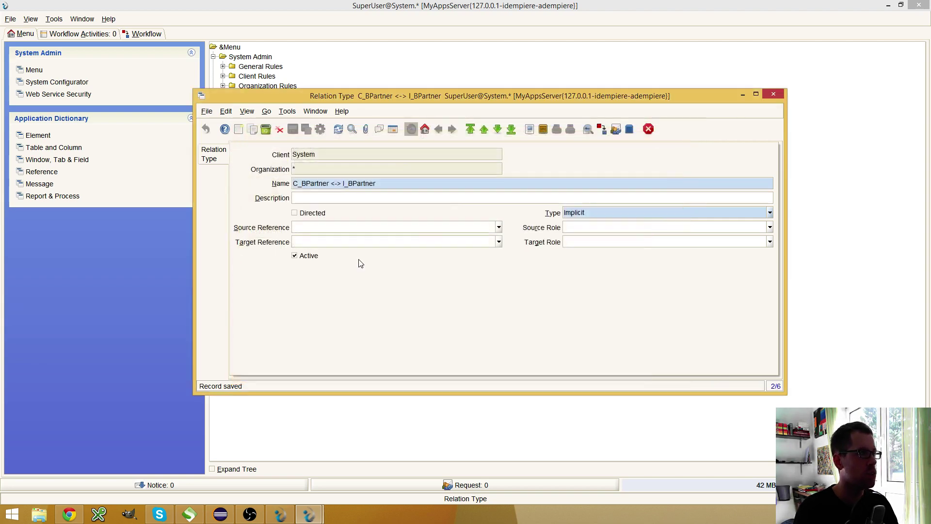
pyautogui.click(436, 226)
pyautogui.write('B')
pyautogui.press('BackSpace')
pyautogui.write('C_BPartner ')
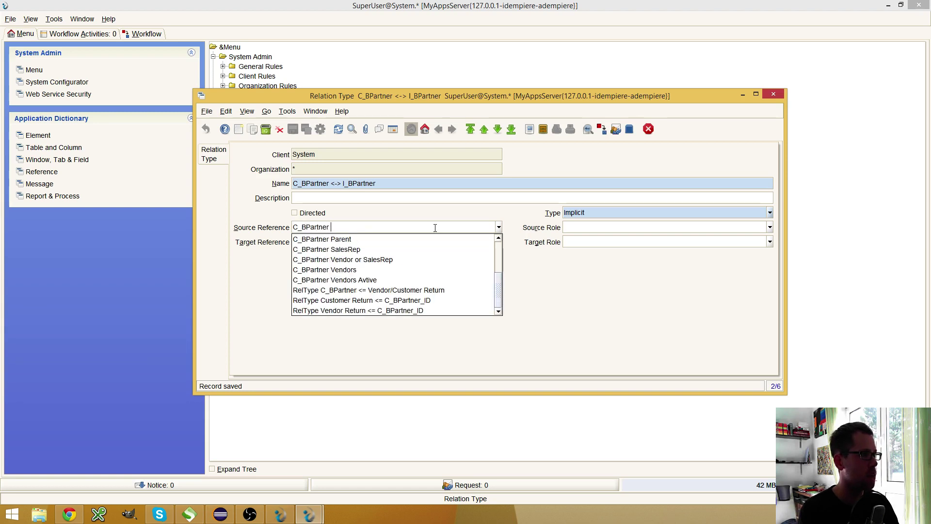
pyautogui.write('z')
pyautogui.press('BackSpace')
pyautogui.rightClick(435, 228)
pyautogui.click(447, 243)
pyautogui.rightClick(448, 244)
pyautogui.click(472, 266)
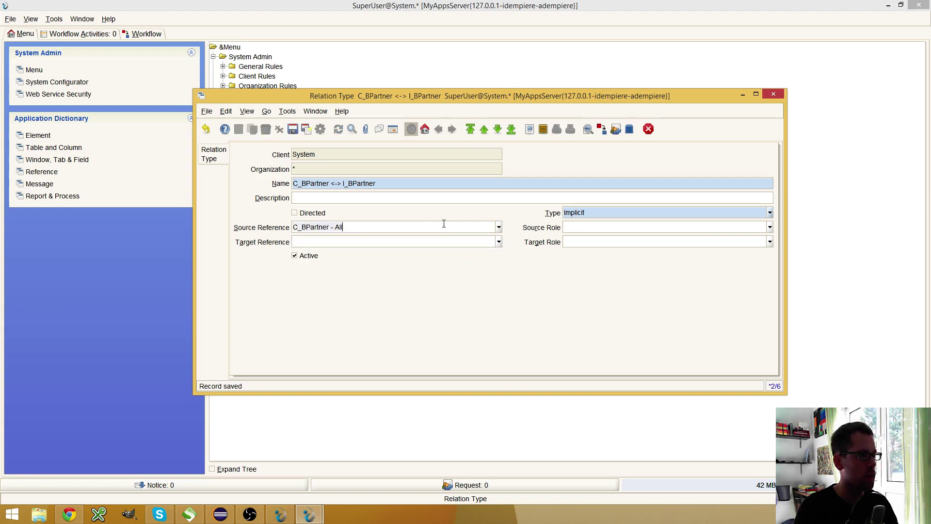
pyautogui.click(442, 227)
pyautogui.scroll(-2, 394, 303)
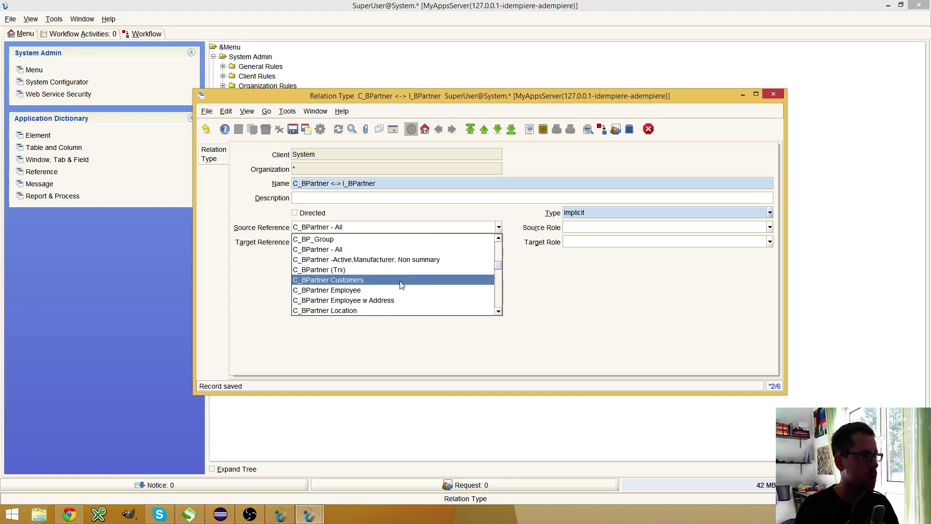
pyautogui.scroll(-2, 401, 285)
pyautogui.click(381, 310)
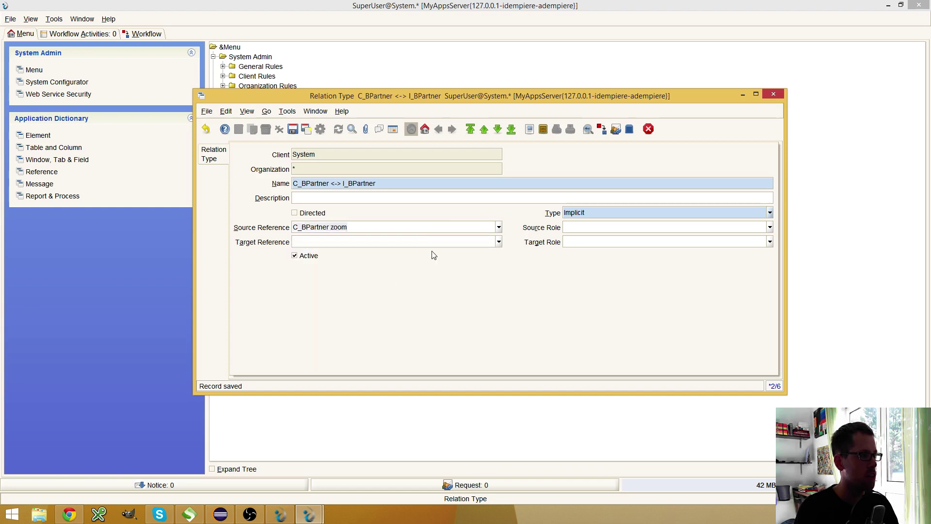
# Set Target Reference to 'I_BPartner zoom' and save the relation type.
pyautogui.click(432, 242)
pyautogui.scroll(-1, 403, 278)
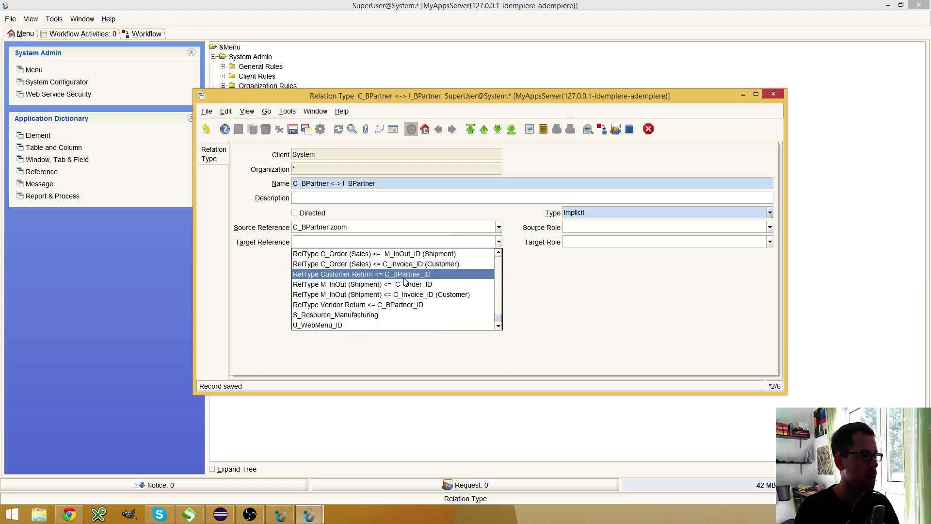
pyautogui.scroll(8, 404, 280)
pyautogui.write('I_B')
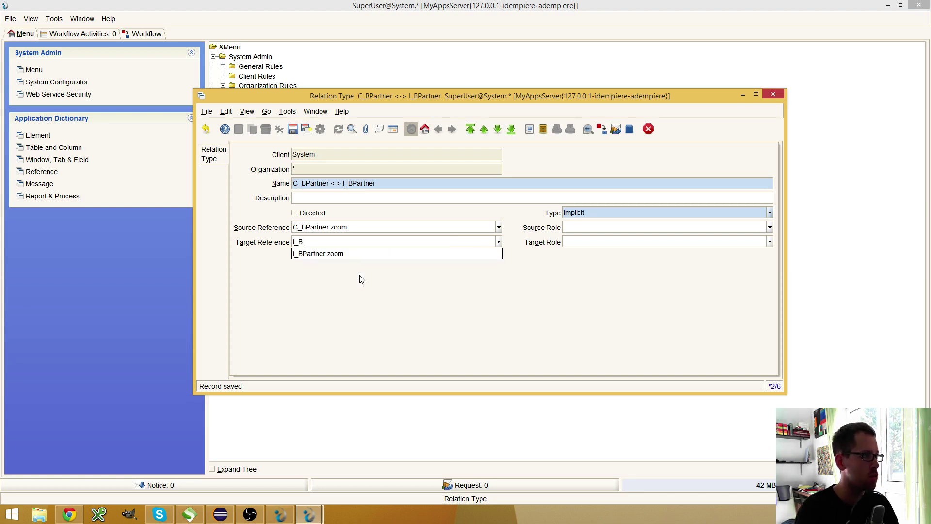
pyautogui.press('Return')
pyautogui.click(293, 130)
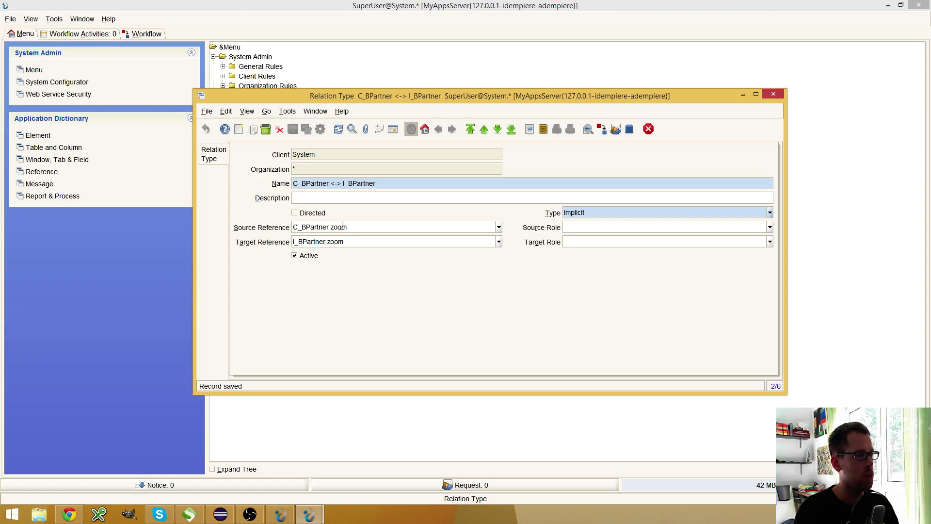
# Close the Relation Type window and exit the client to log in again.
pyautogui.click(650, 129)
pyautogui.click(10, 21)
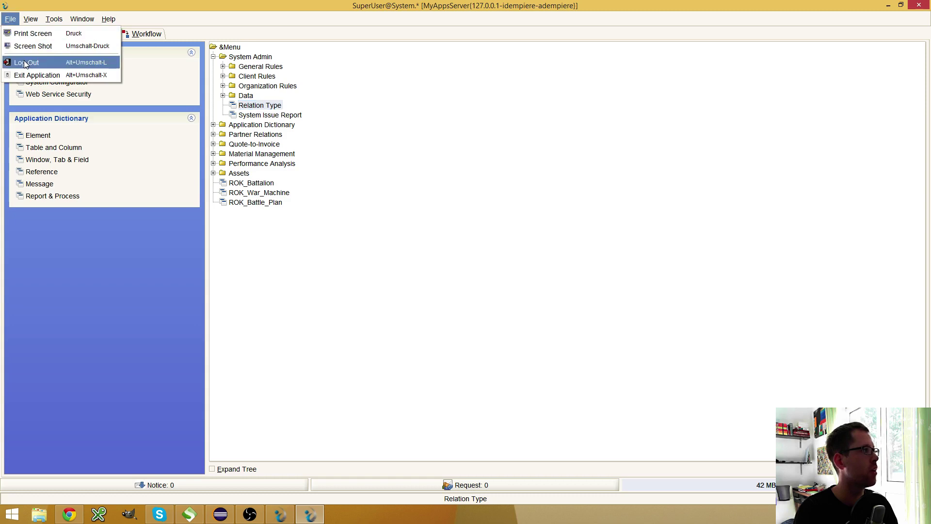
pyautogui.click(30, 75)
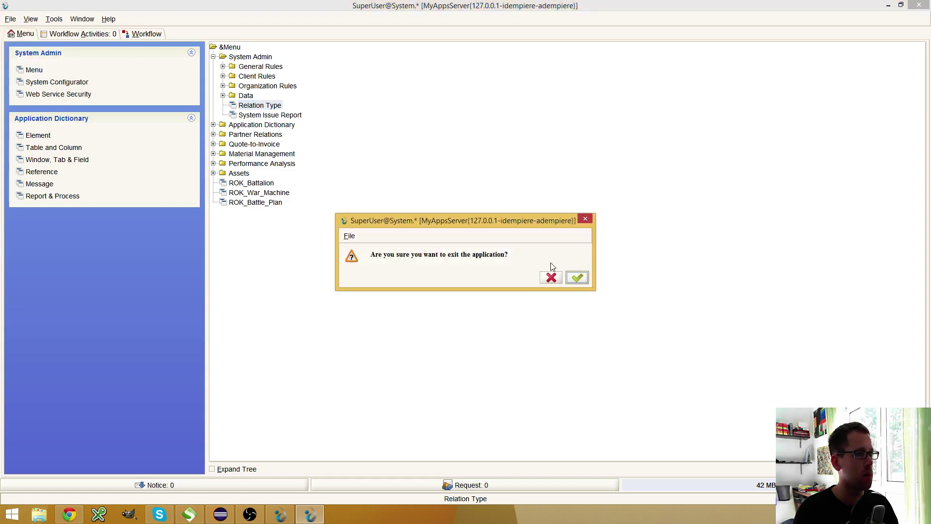
pyautogui.click(576, 278)
pyautogui.click(276, 515)
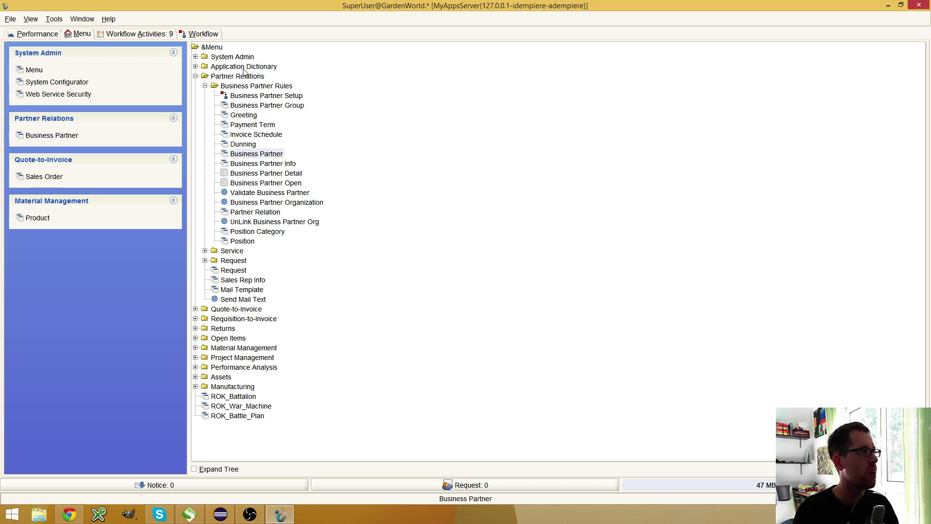
# Open System Admin > Data > Data Import > Import Business Partner.
pyautogui.click(233, 57)
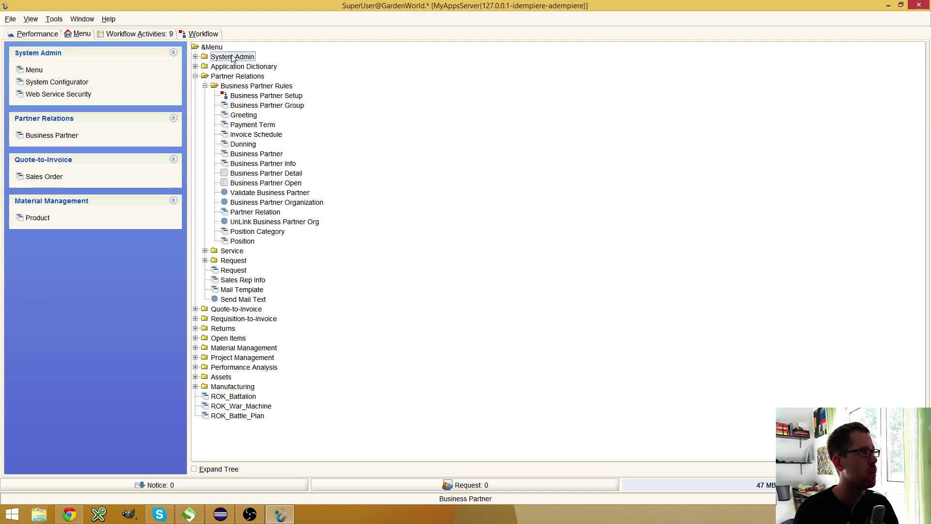
pyautogui.doubleClick(234, 58)
pyautogui.doubleClick(229, 97)
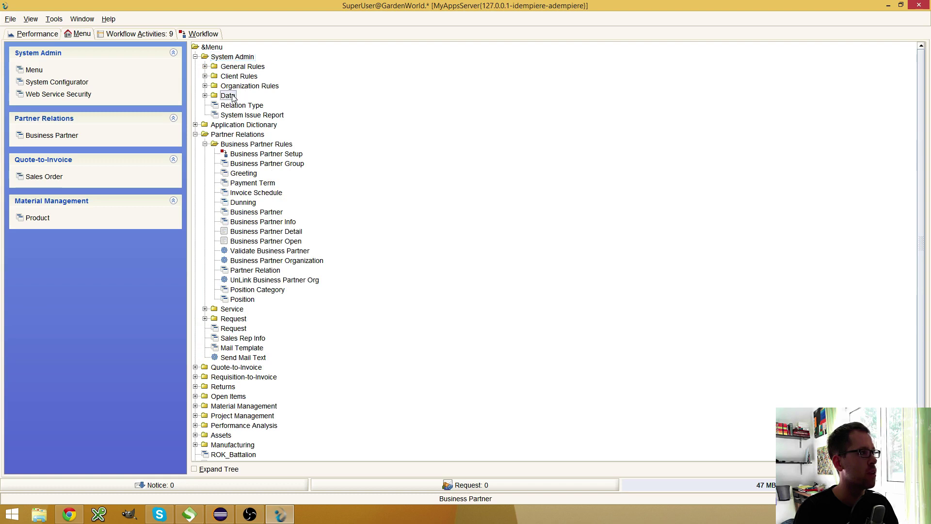
pyautogui.click(250, 116)
pyautogui.doubleClick(250, 116)
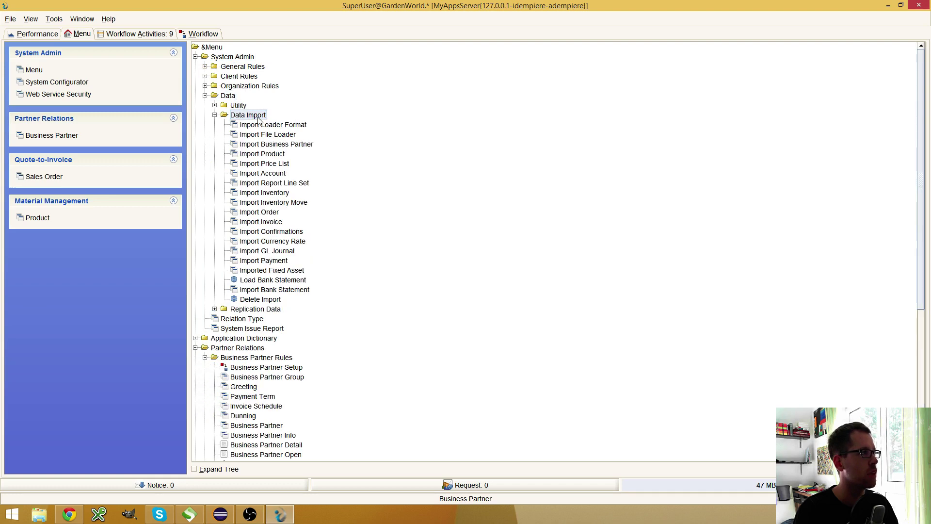
pyautogui.click(267, 145)
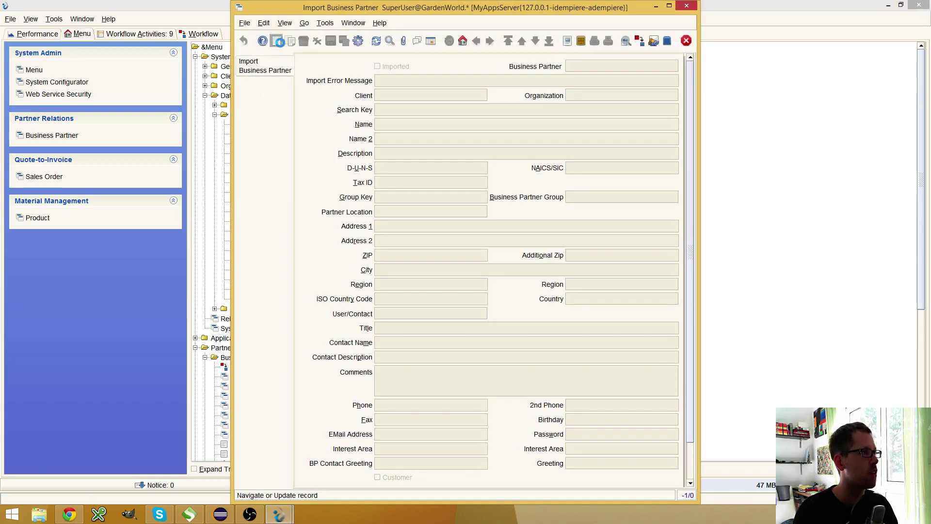
# Enter search key Test and fill Name, Name 2 and Description with Test.
pyautogui.write('TEe')
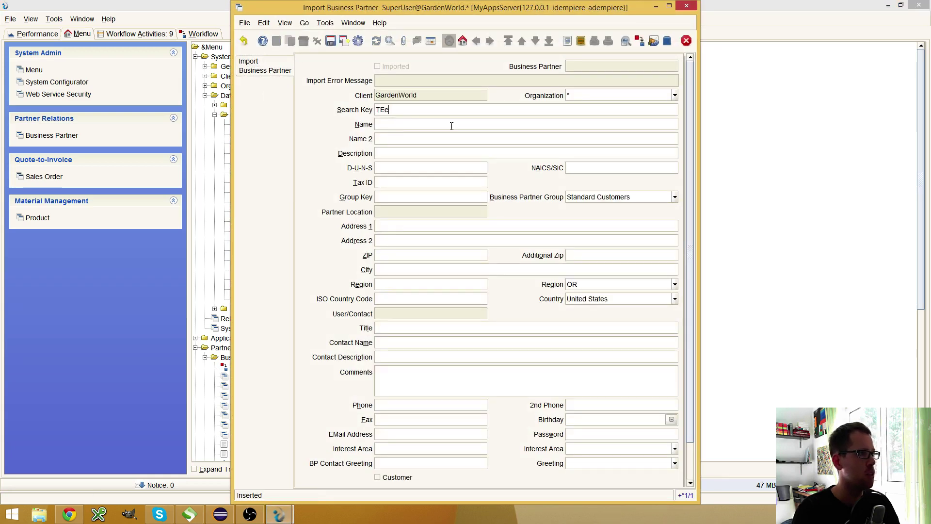
pyautogui.press('BackSpace')
pyautogui.press('BackSpace')
pyautogui.write('e')
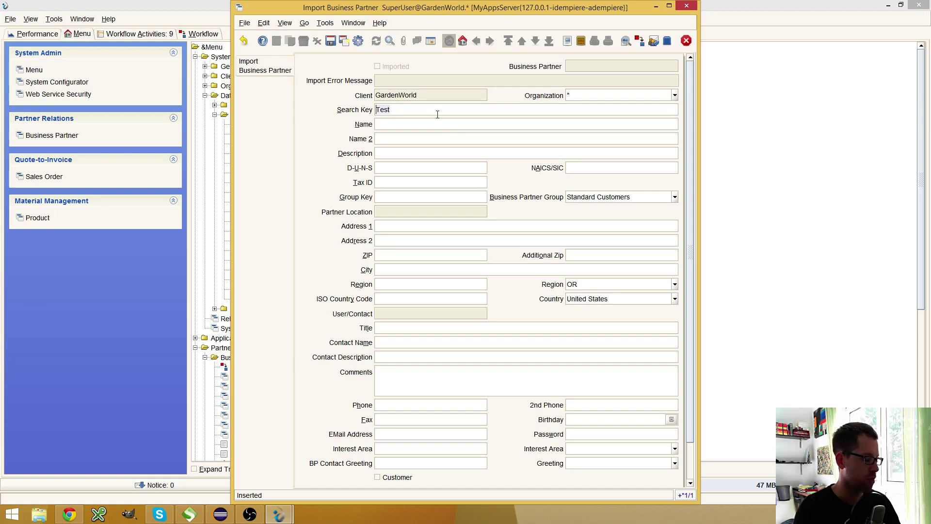
pyautogui.click(432, 124)
pyautogui.write('Test')
pyautogui.click(412, 138)
pyautogui.write('Test')
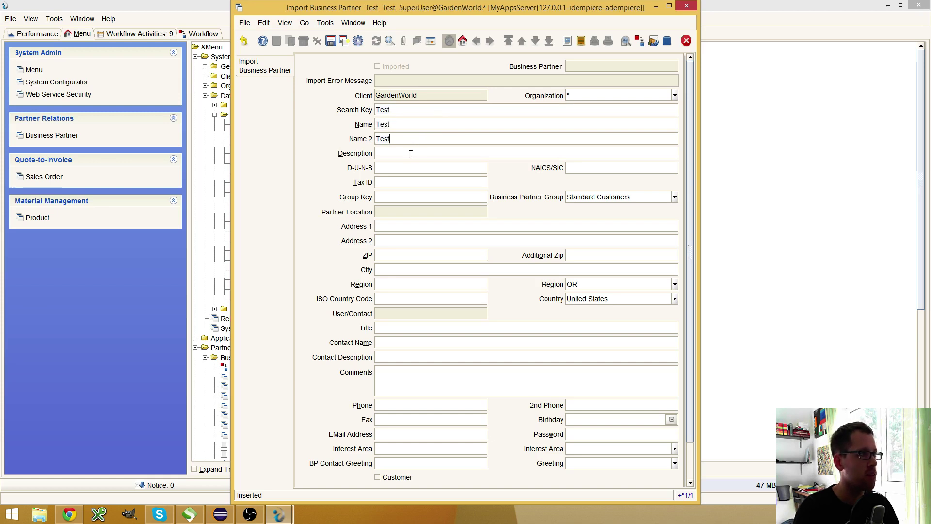
pyautogui.write('Test')
# Fill Address 1 and City with Test, enter a test phone number, and save.
pyautogui.click(407, 228)
pyautogui.write('Test')
pyautogui.write('Test')
pyautogui.click(458, 270)
pyautogui.write('Test')
pyautogui.write('Test')
pyautogui.click(430, 404)
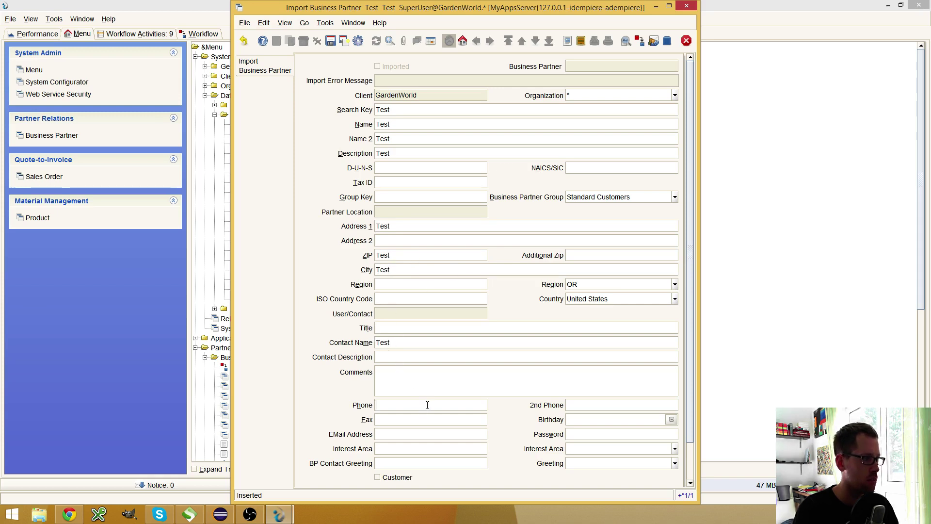
pyautogui.write('123123')
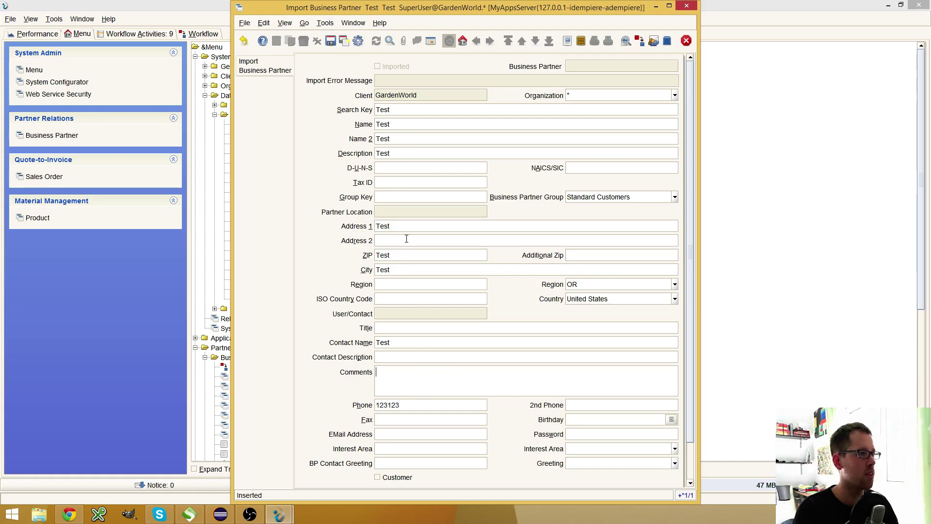
pyautogui.click(330, 41)
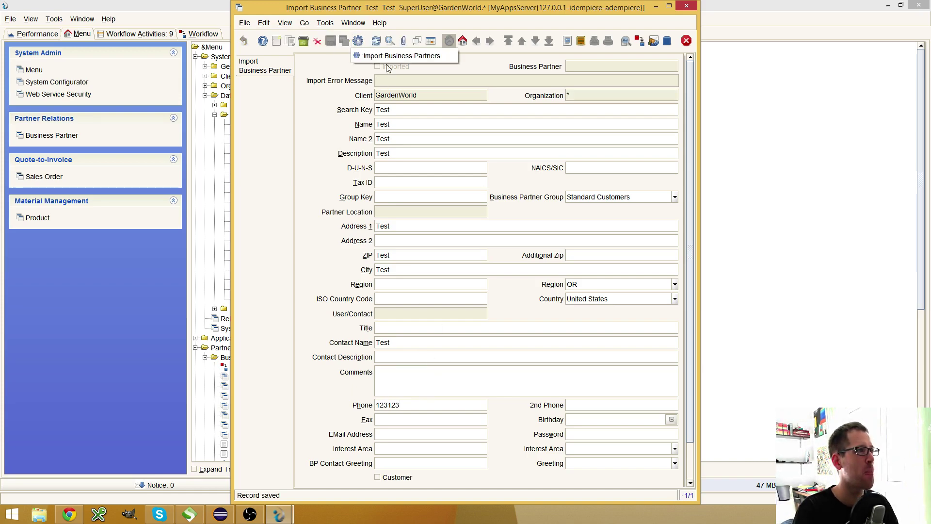
# Run Import Business Partners and open the newly imported Test business partner.
pyautogui.click(357, 41)
pyautogui.click(588, 302)
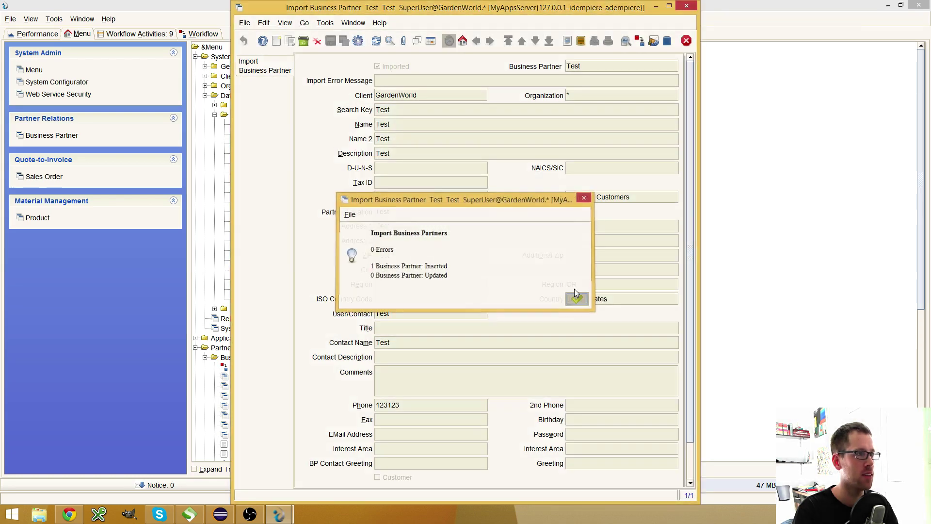
pyautogui.click(578, 297)
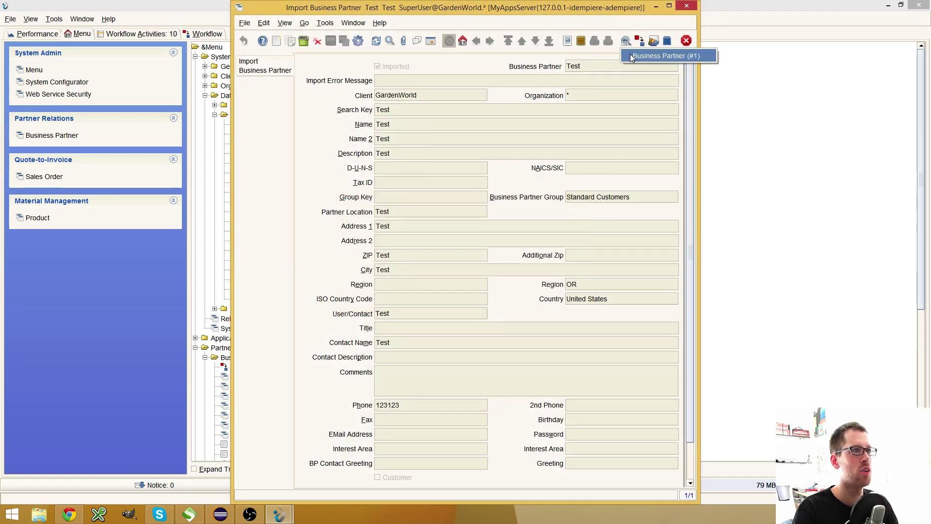
pyautogui.click(625, 41)
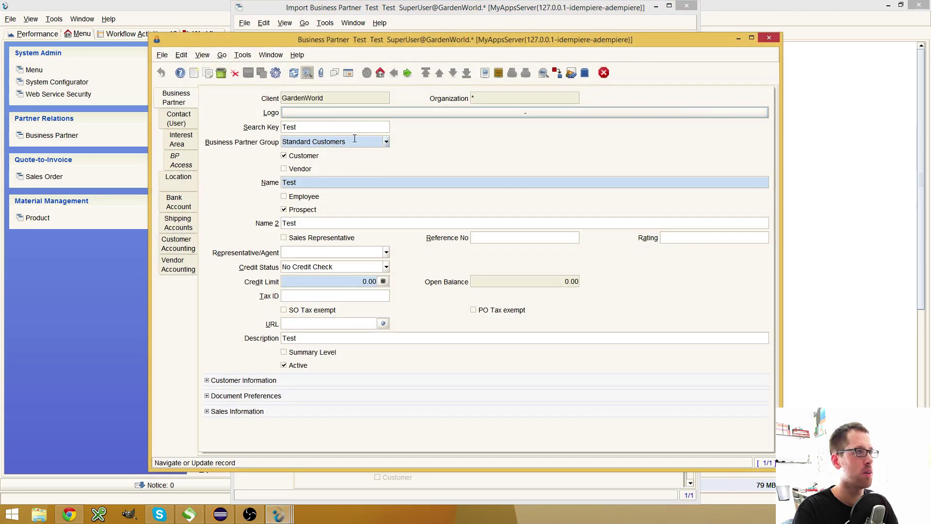
pyautogui.press('Tab')
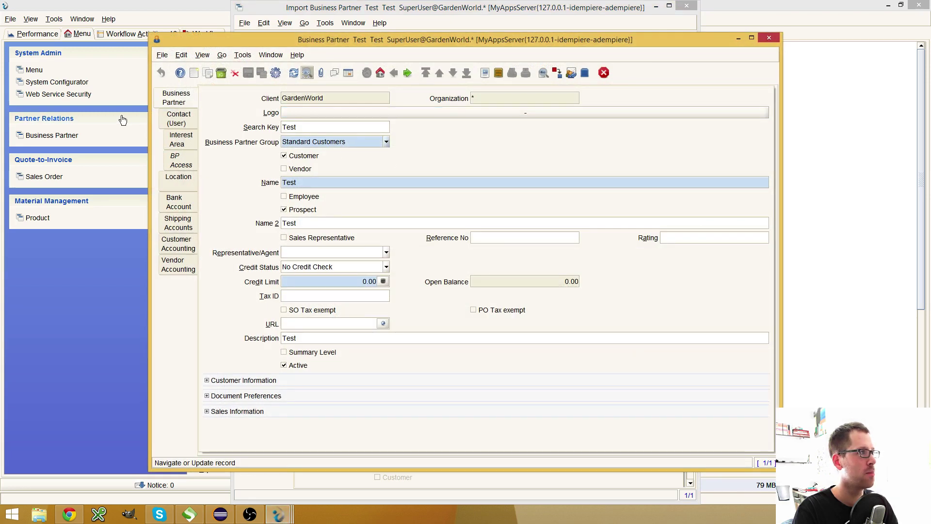
pyautogui.click(177, 116)
pyautogui.click(183, 105)
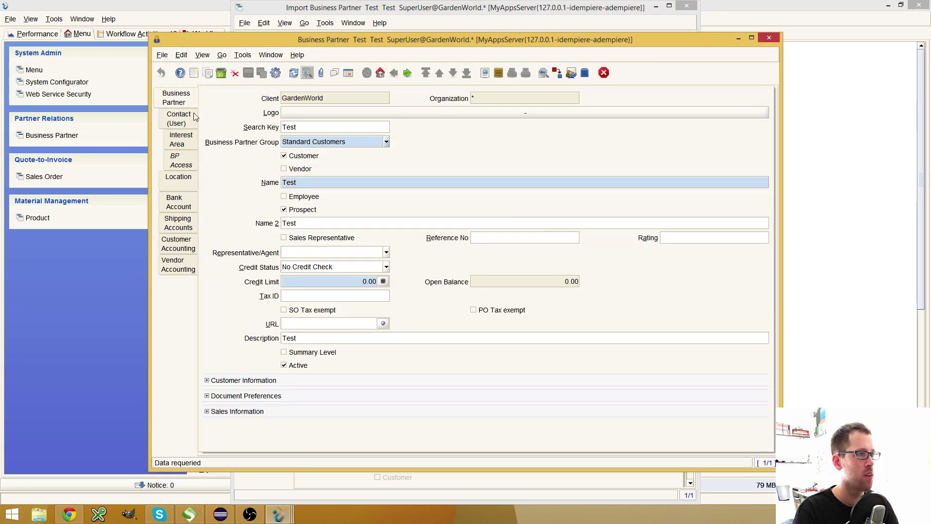
# Zoom Across to Import Business Partner (#1), then close both windows.
pyautogui.click(557, 72)
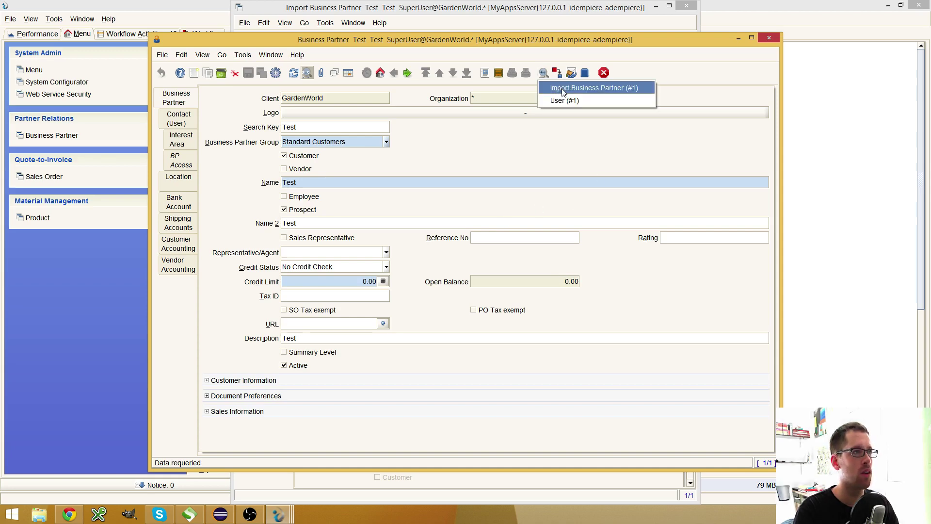
pyautogui.click(576, 89)
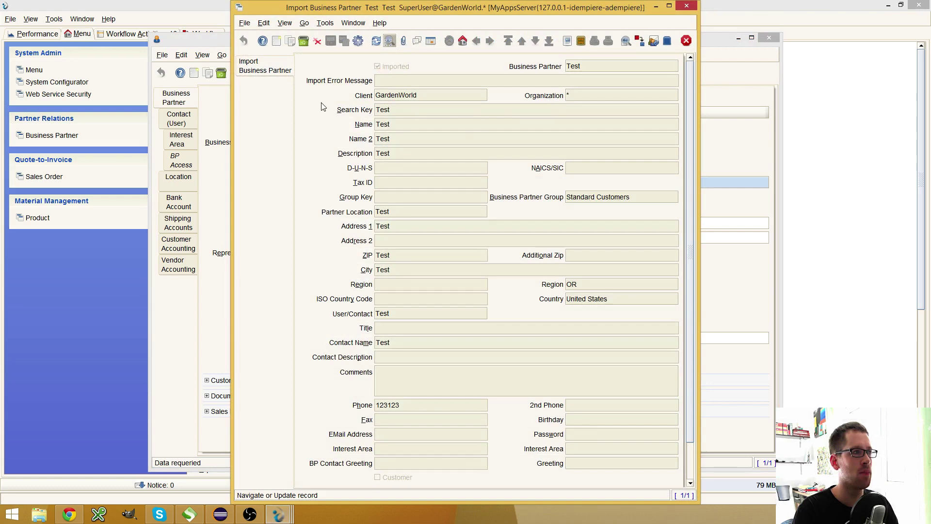
pyautogui.click(686, 41)
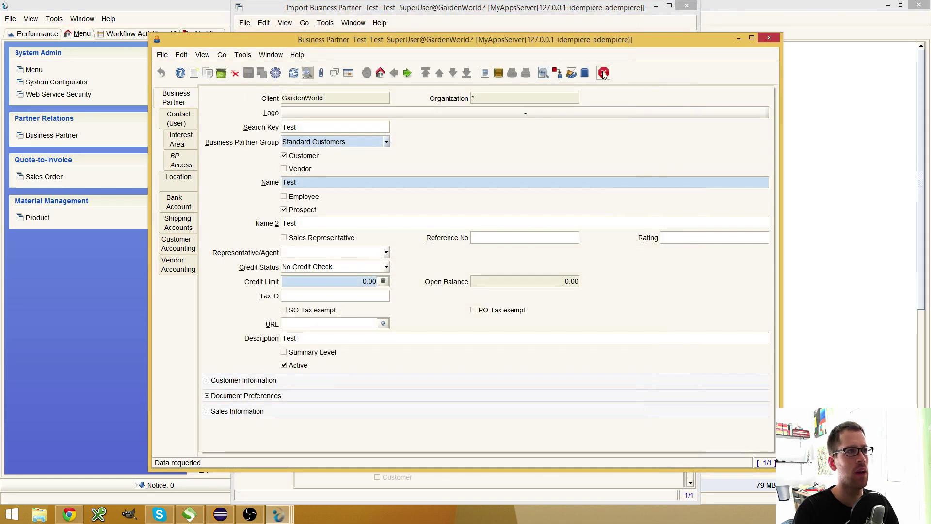
pyautogui.click(686, 40)
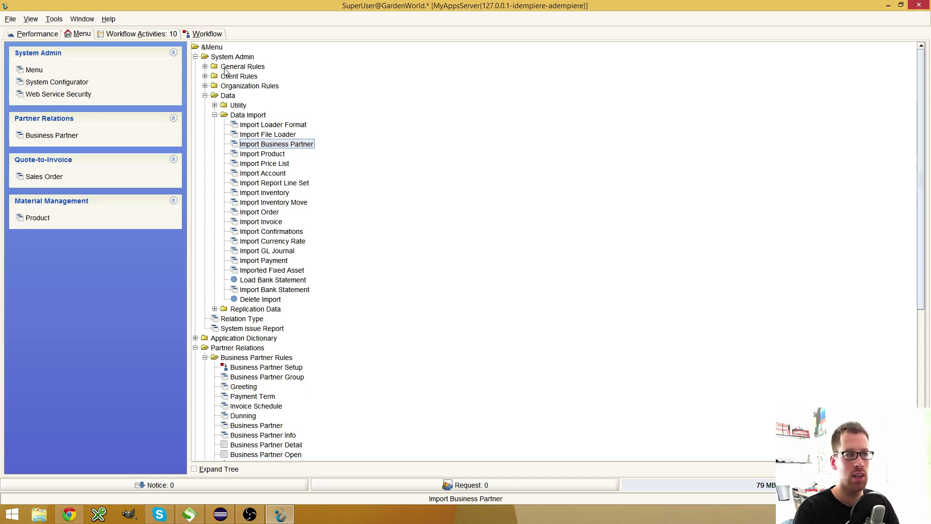
# Close the open Eclipse source files, then open Relation Type in iDempiere with Data collapsed.
pyautogui.click(220, 514)
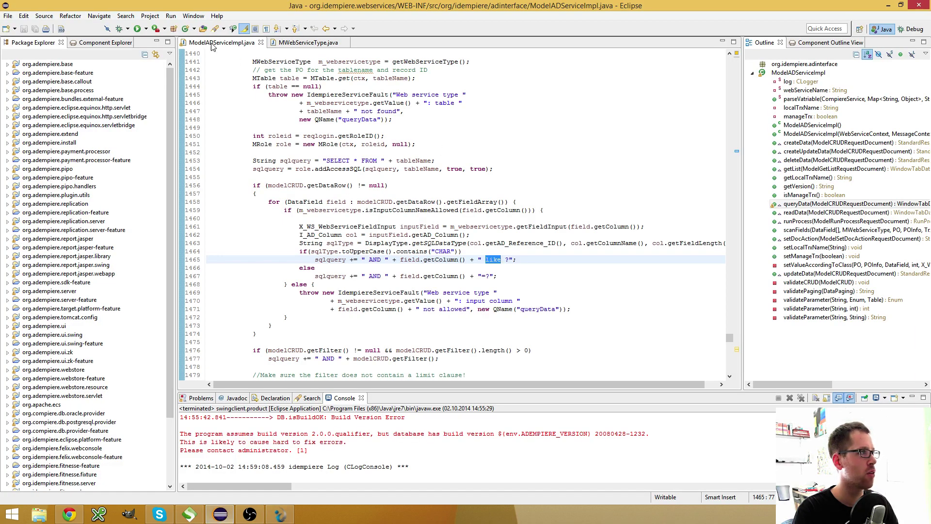
pyautogui.hotkey('ctrl', 'w')
pyautogui.hotkey('ctrl', 'w')
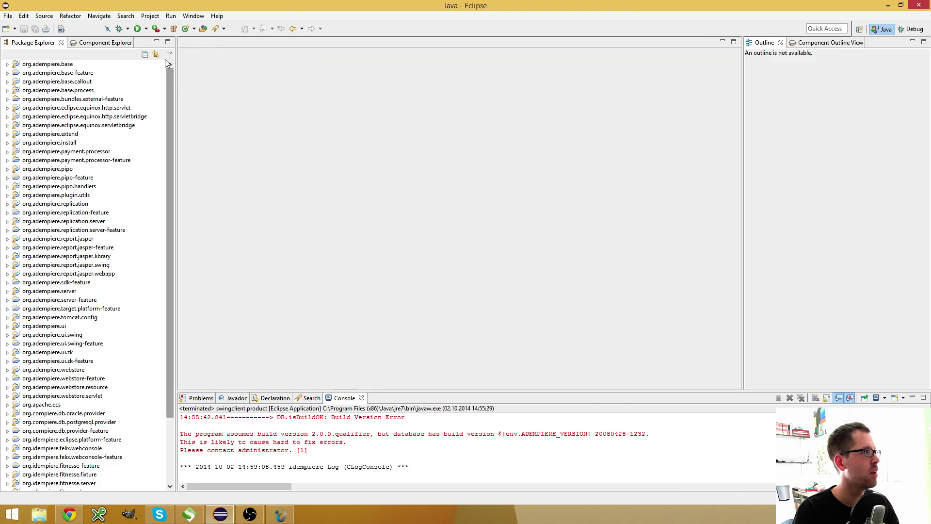
pyautogui.click(279, 515)
pyautogui.click(205, 95)
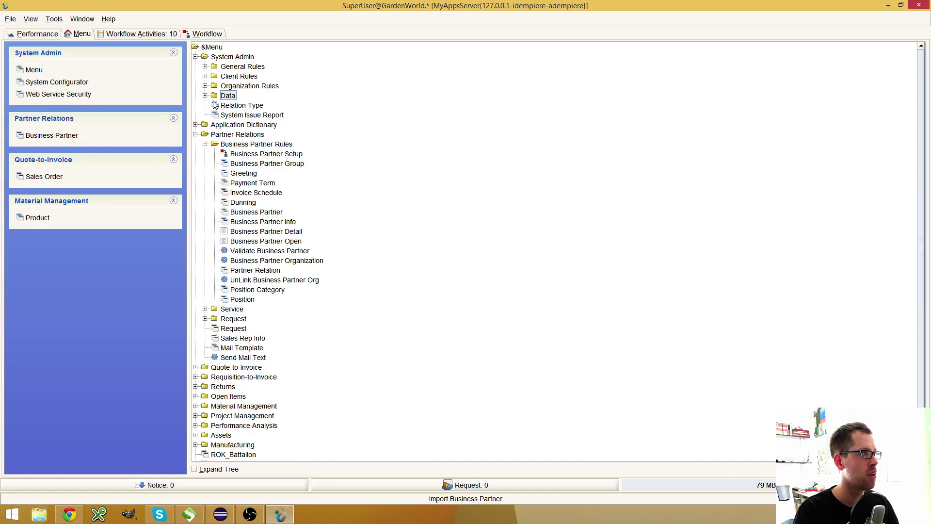
pyautogui.click(242, 105)
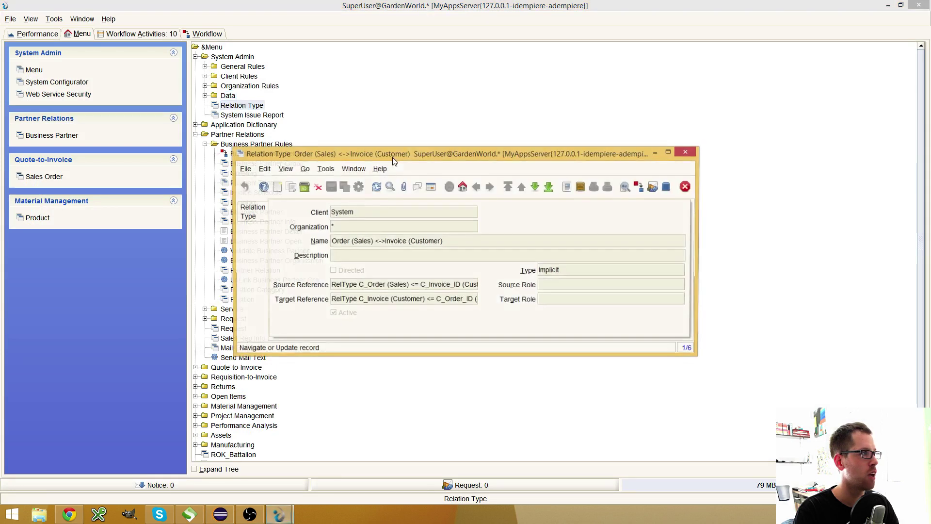
# Review the six relation types, including BPartner<->VendorReturn and Customer Return, in an enlarged grid, then close it.
pyautogui.click(431, 187)
pyautogui.moveTo(452, 156); pyautogui.dragTo(416, 45)
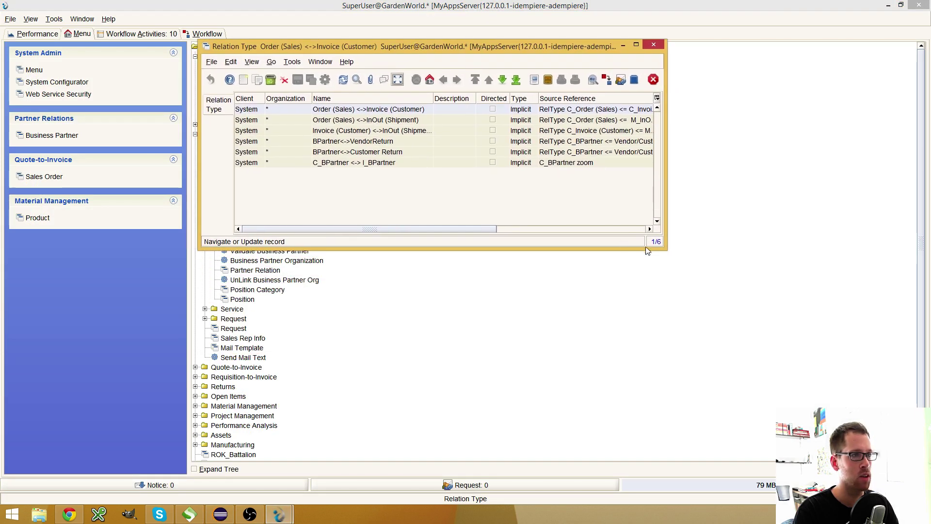
pyautogui.moveTo(668, 251); pyautogui.dragTo(898, 344)
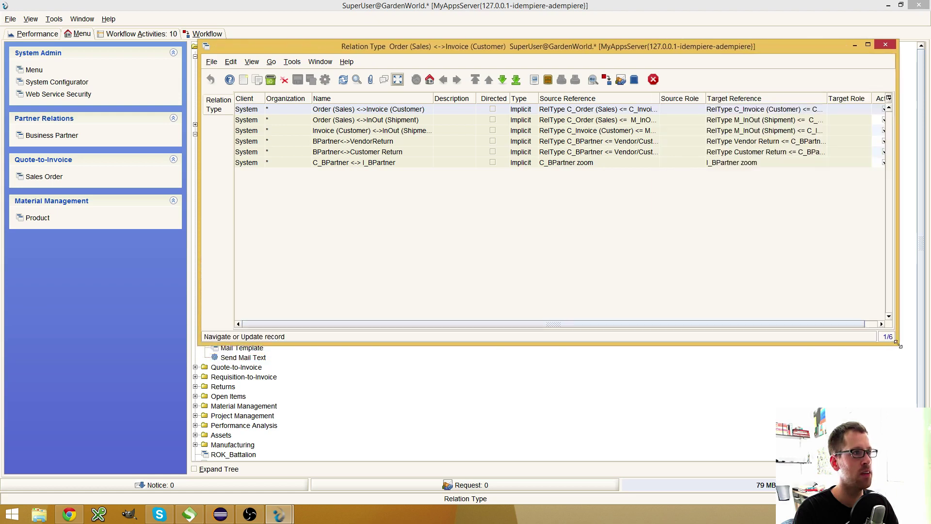
pyautogui.click(381, 113)
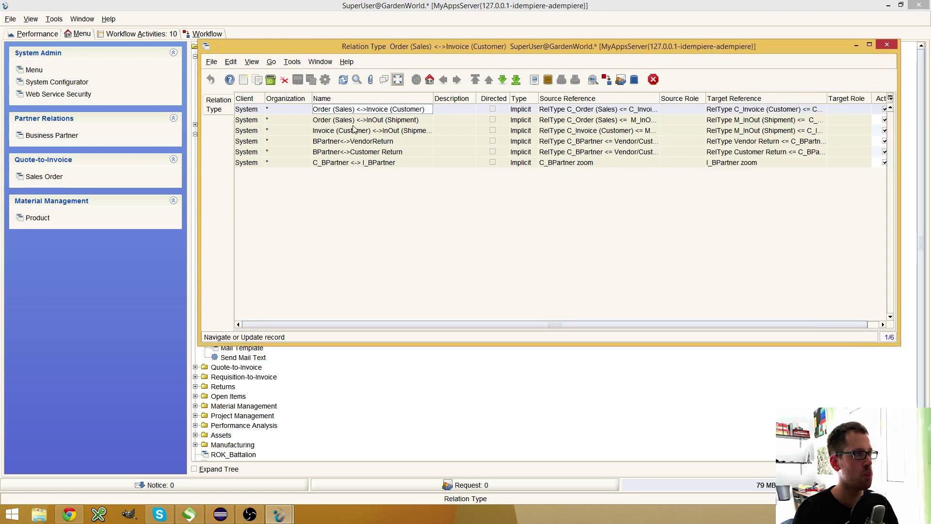
pyautogui.click(370, 121)
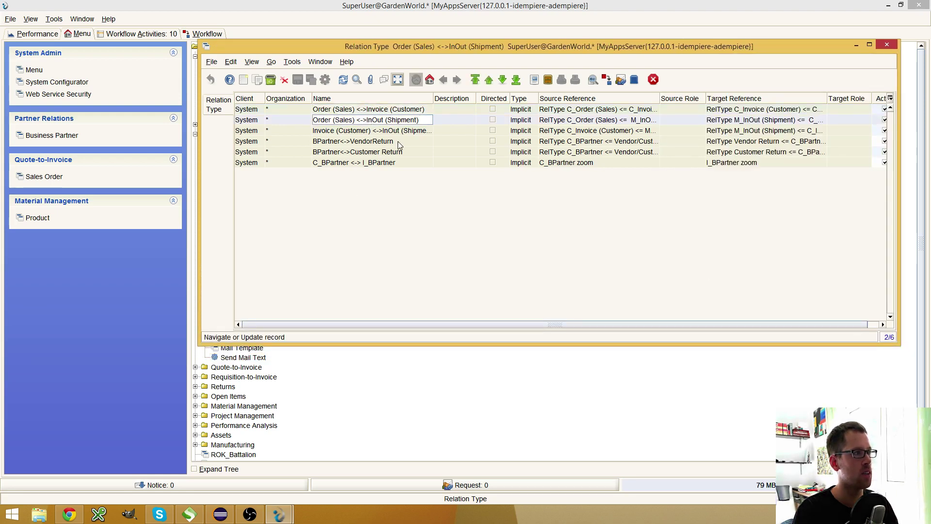
pyautogui.click(369, 141)
pyautogui.click(369, 151)
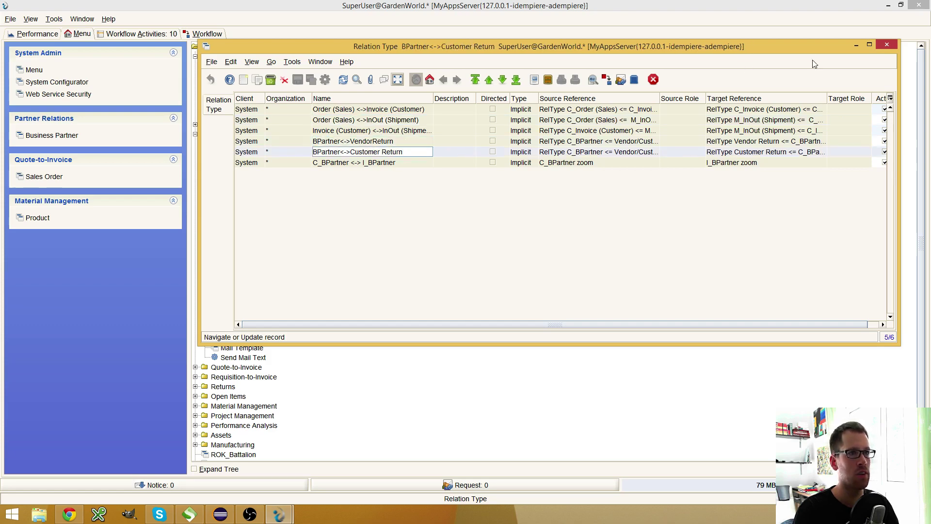
pyautogui.click(653, 80)
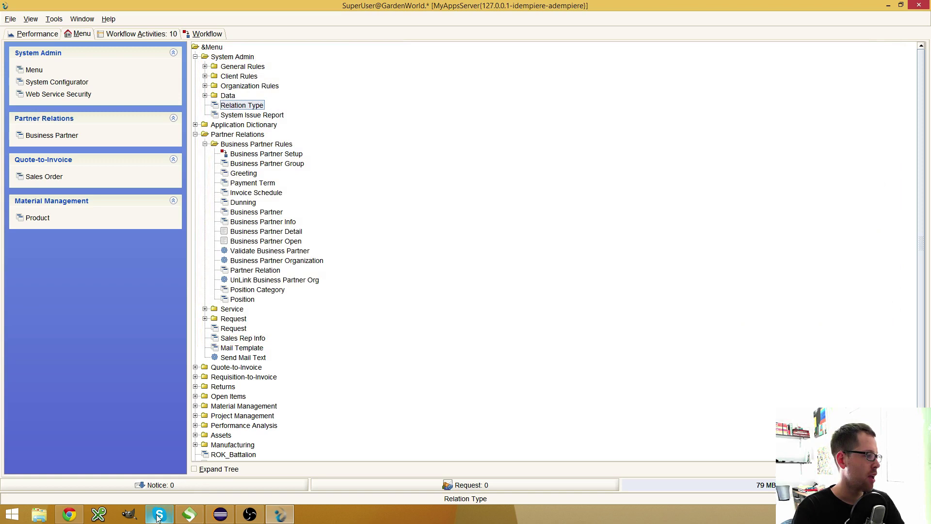
# In Eclipse, find 'Gener' with Open Resource and open GenericZoomProvider.java.
pyautogui.click(220, 514)
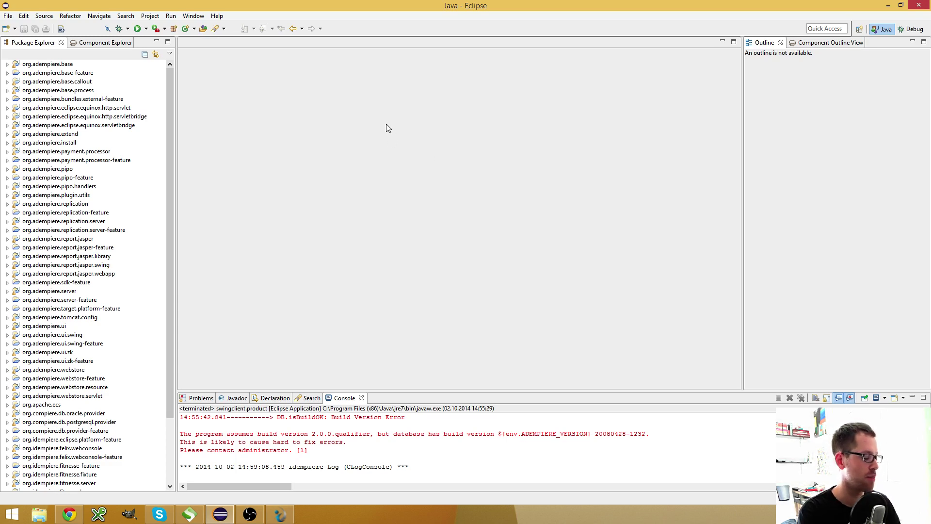
pyautogui.hotkey('ctrl', 'shift', 'r')
pyautogui.write('Genera')
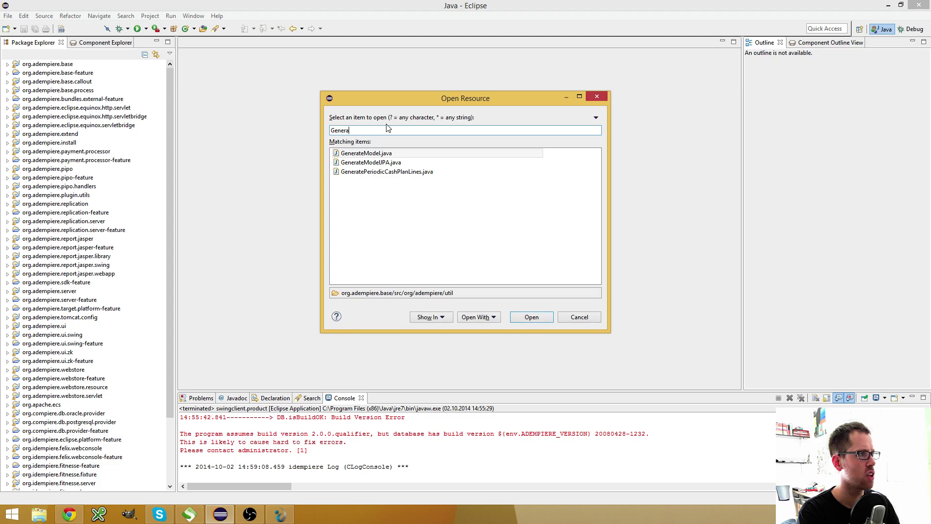
pyautogui.press('BackSpace')
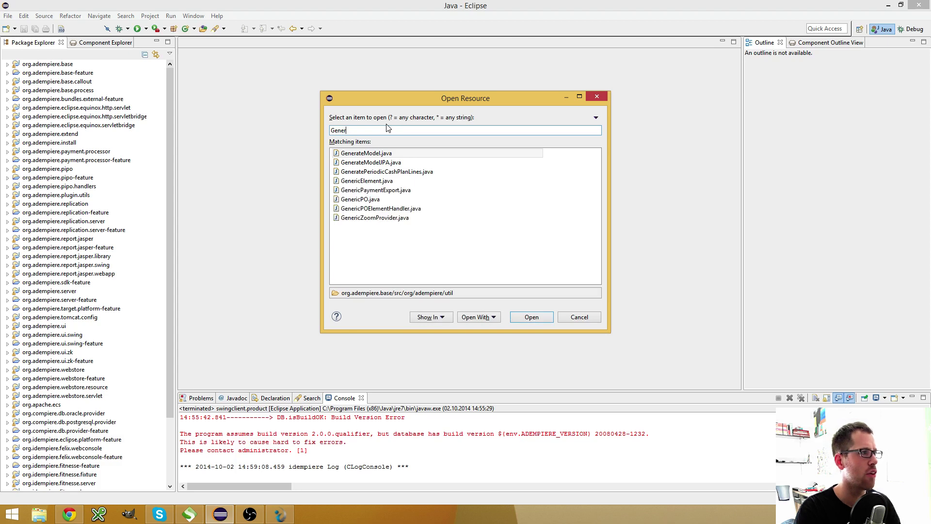
pyautogui.doubleClick(388, 218)
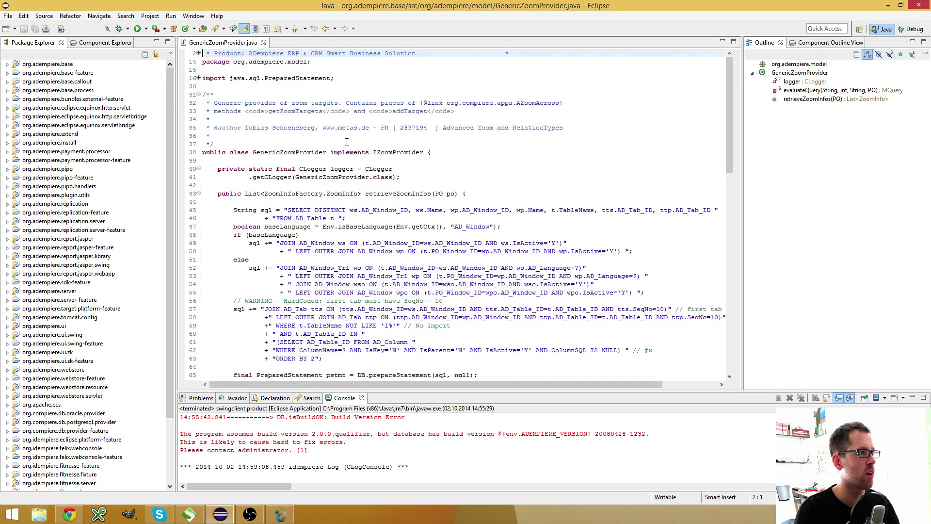
# Open the declaration of the IZoomProvider interface from GenericZoomProvider.
pyautogui.doubleClick(393, 152)
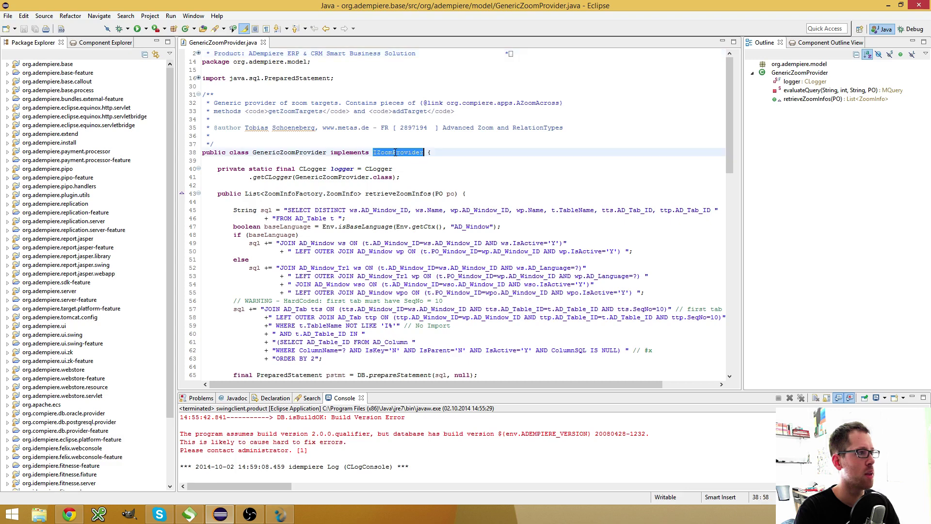
pyautogui.moveTo(385, 153)
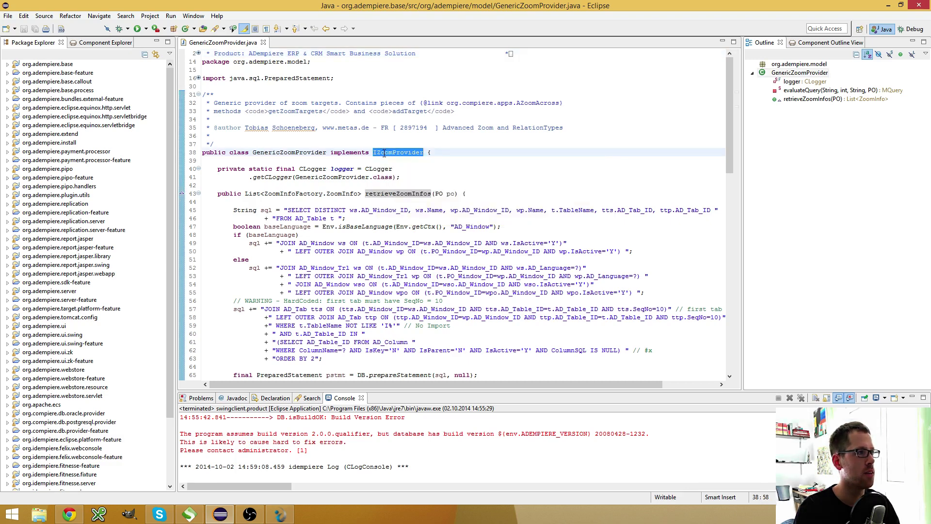
pyautogui.press('F3')
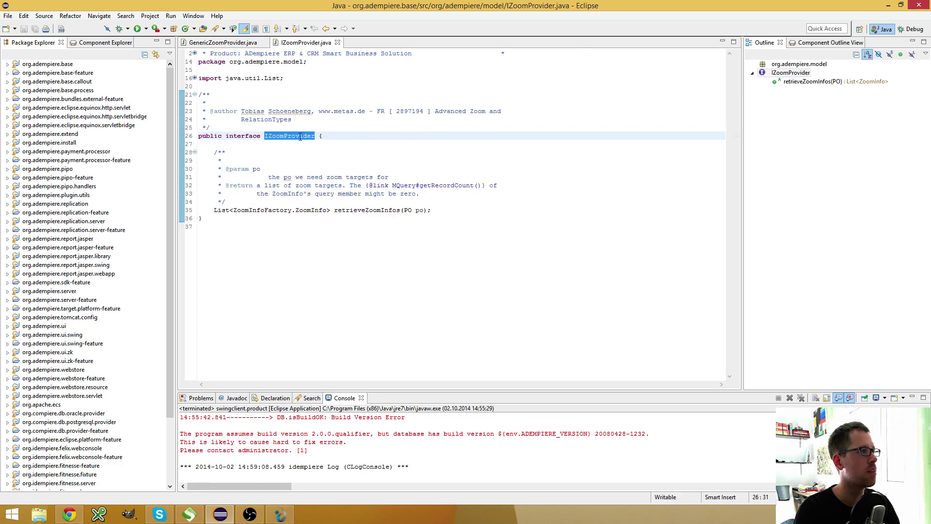
# Search workspace references to IZoomProvider and open the MRelationType implementation.
pyautogui.rightClick(301, 136)
pyautogui.moveTo(418, 372)
pyautogui.click(457, 371)
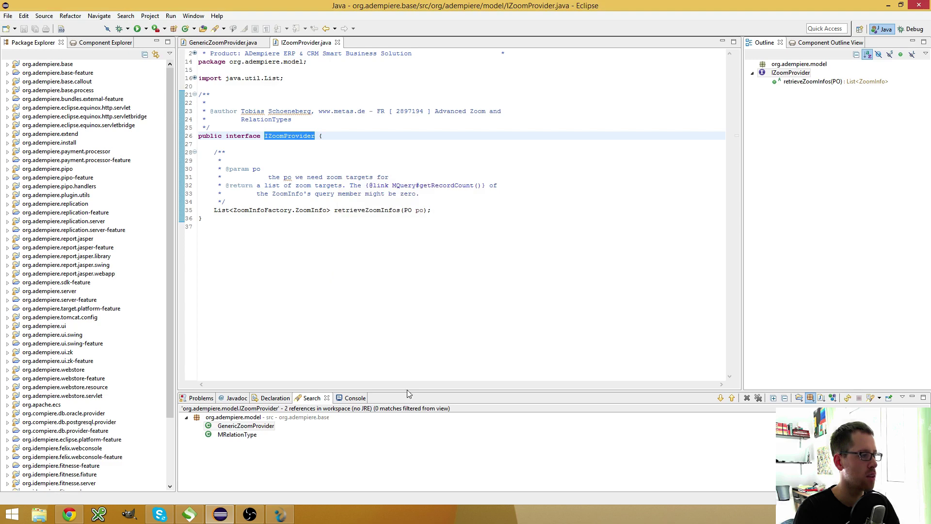
pyautogui.doubleClick(250, 436)
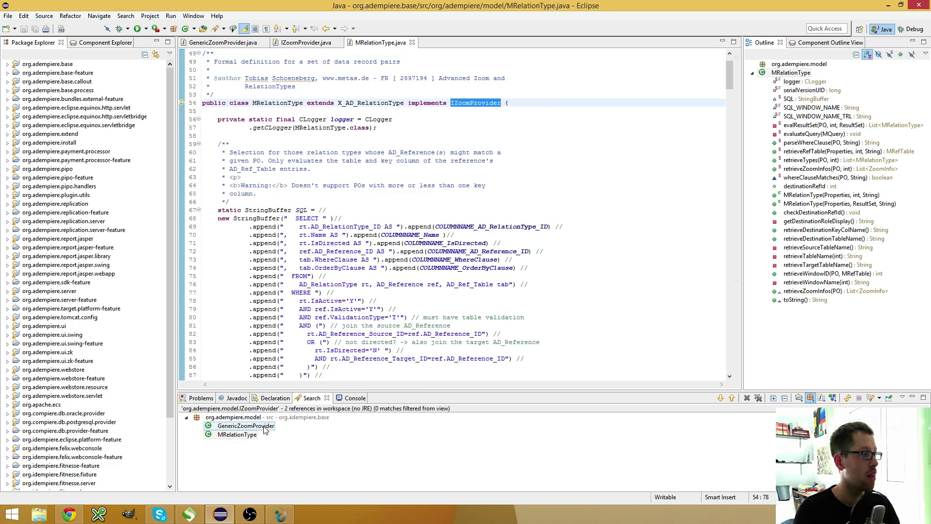
pyautogui.scroll(-3, 71, 313)
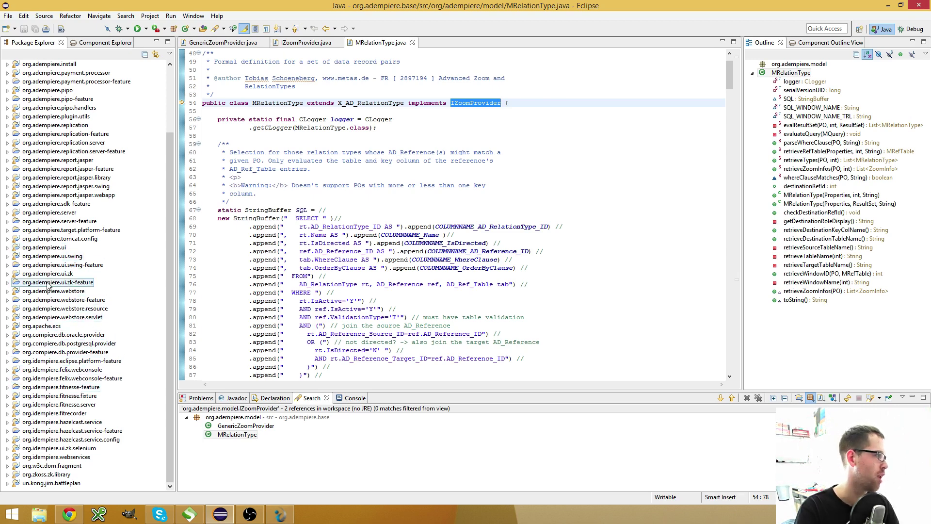
pyautogui.scroll(3, 96, 247)
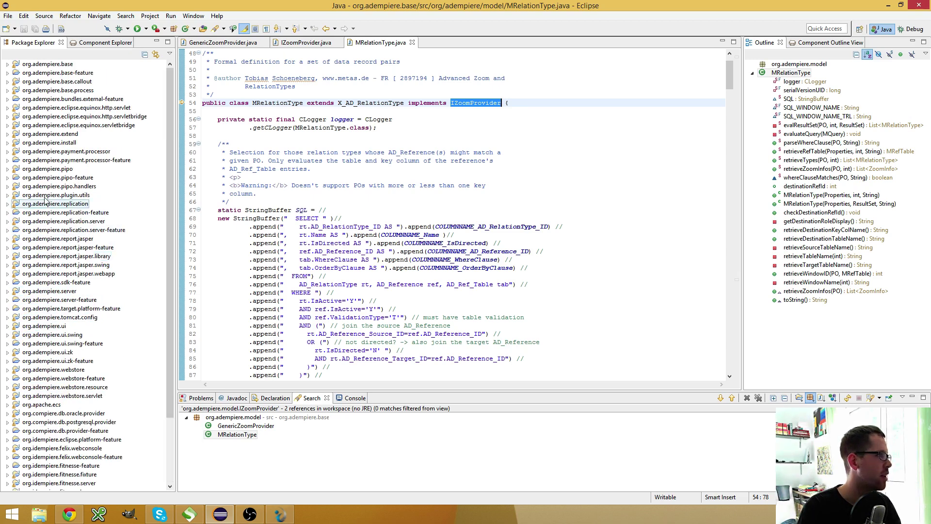
pyautogui.click(15, 28)
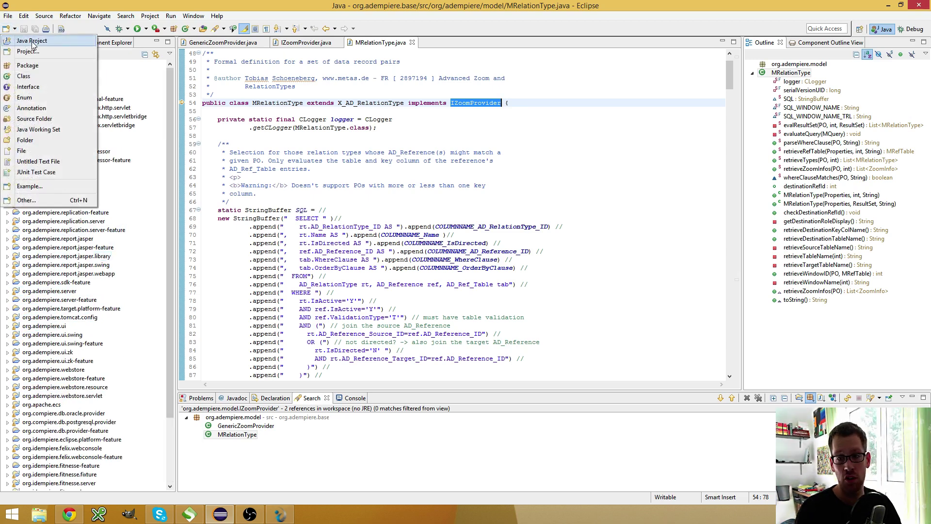